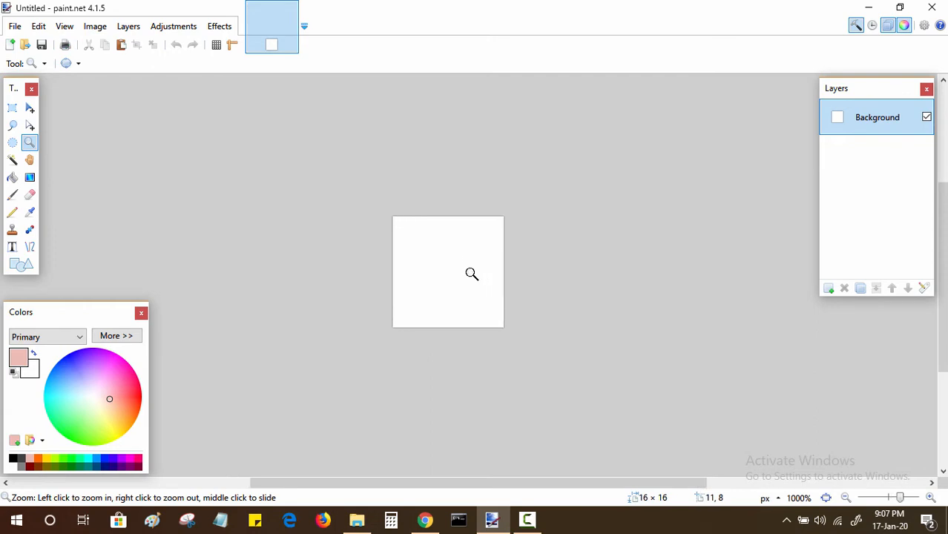
Step: Add a new layer above the background and rename it Mario
scroll(472, 275, "up", 1)
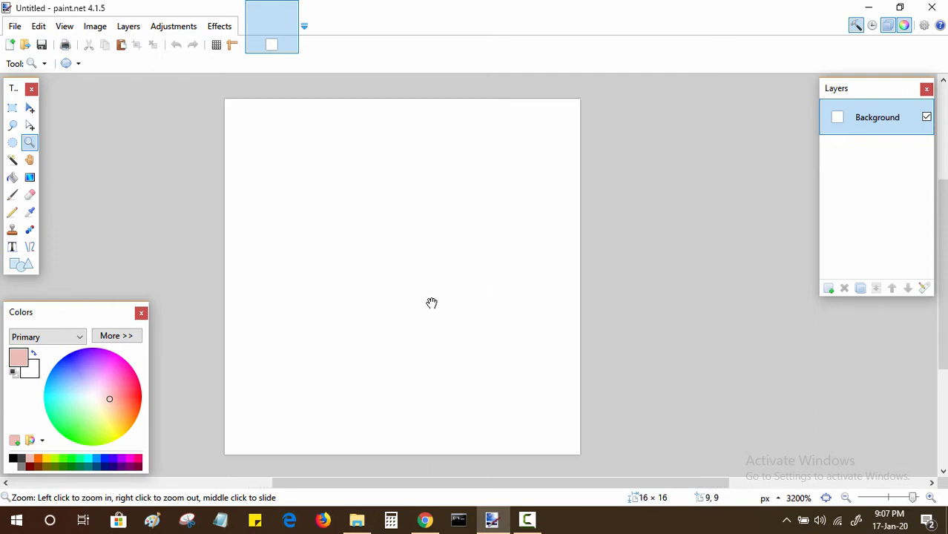
left_click_drag(431, 303, 476, 305)
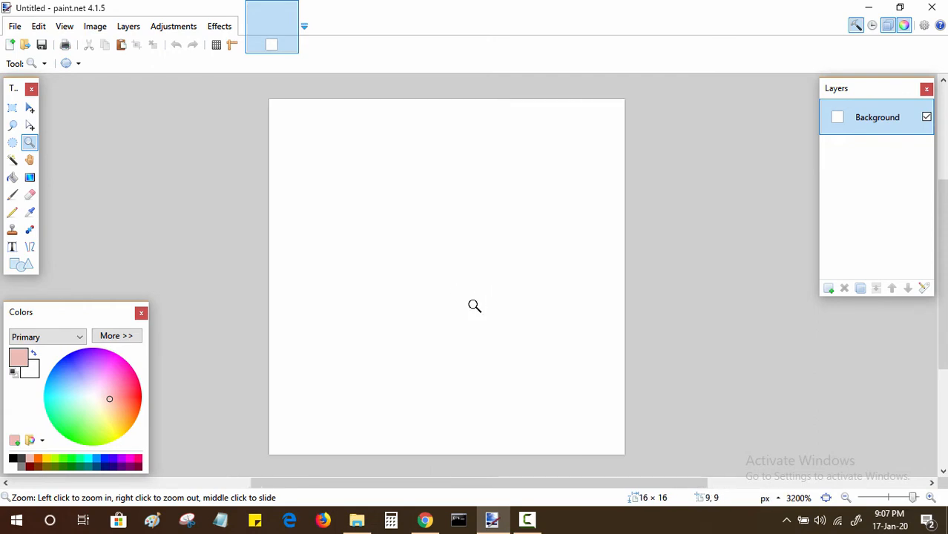
scroll(474, 305, "up", 1)
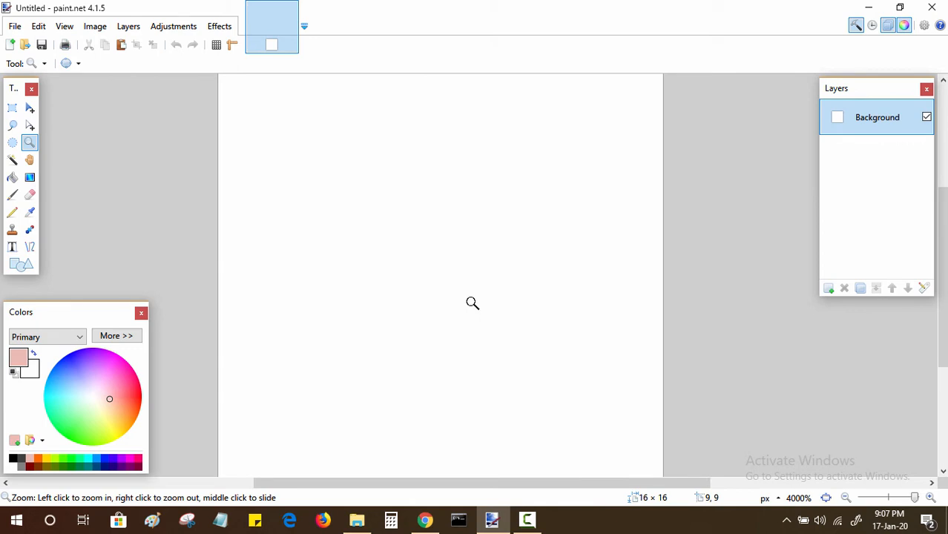
key("alt")
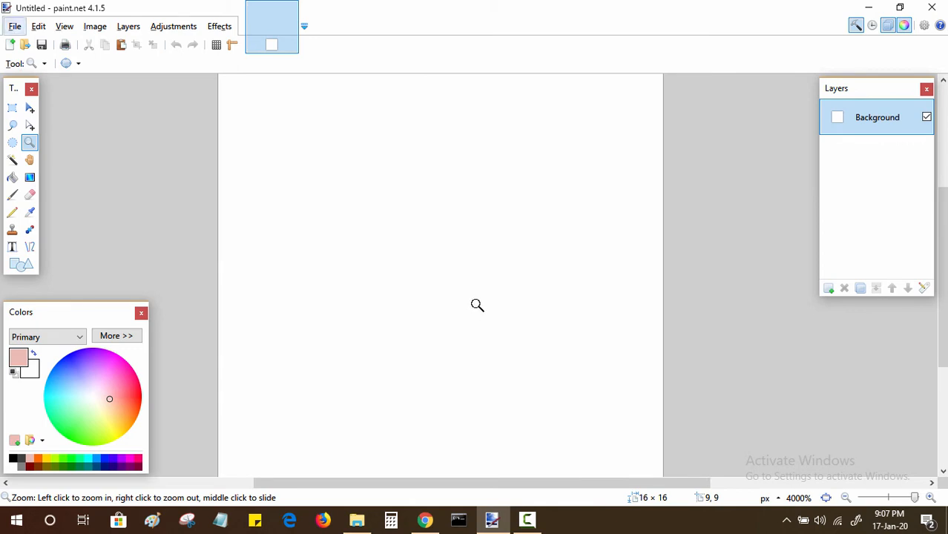
left_click(846, 498)
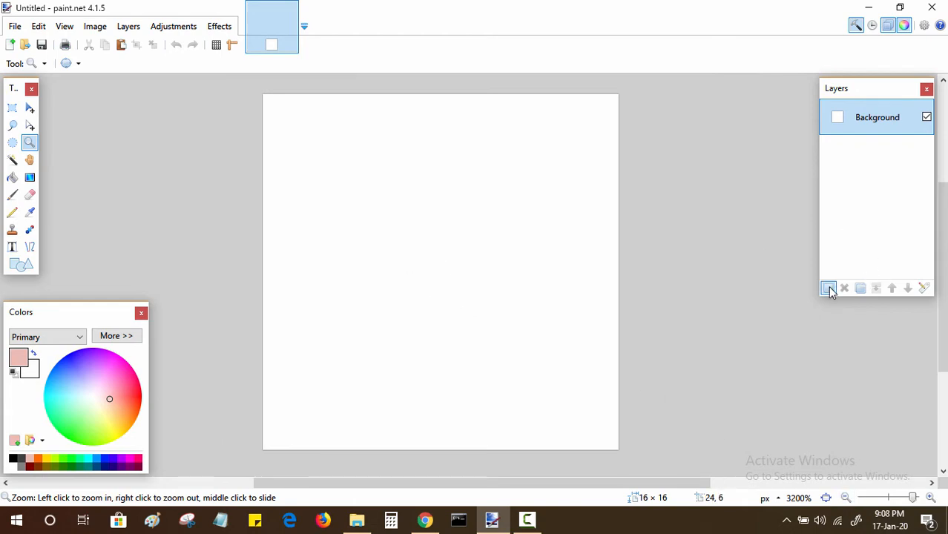
left_click(829, 290)
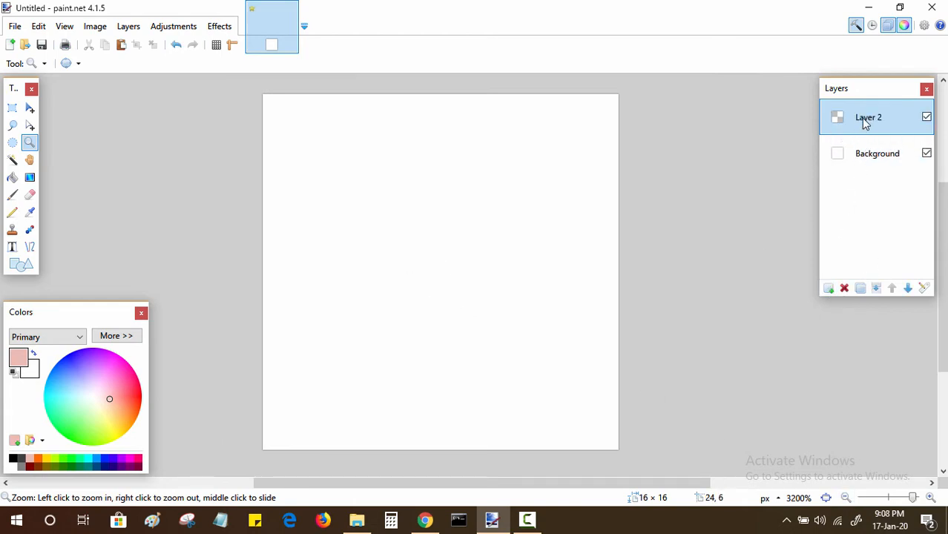
double_click(862, 118)
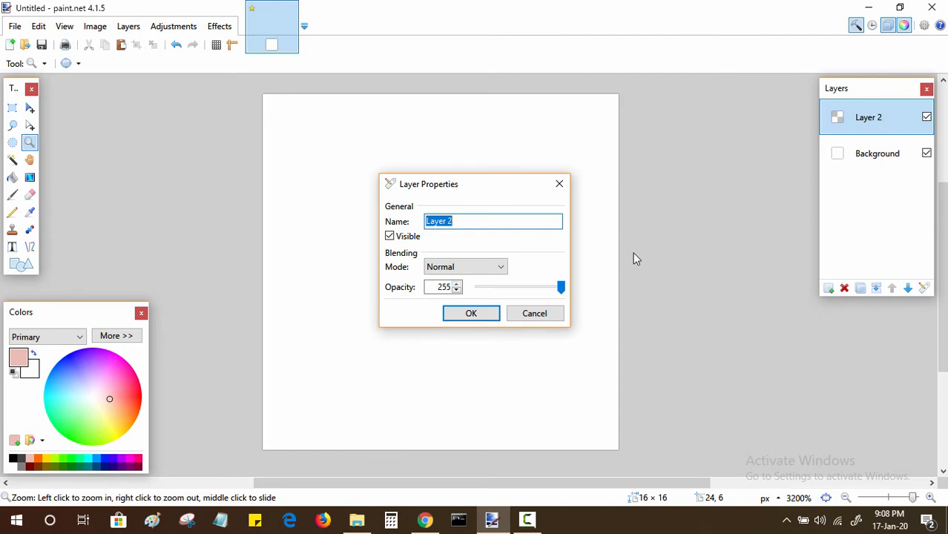
type("Mario")
key("Return")
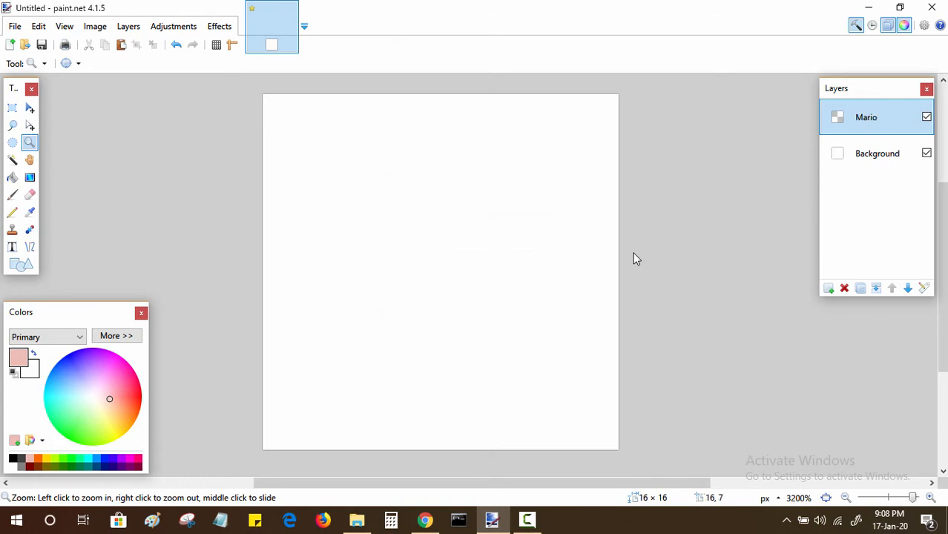
Step: Select the Paintbrush and set the primary color to hex FFD987, copied from the Super Mario color scheme page in Chrome
left_click(12, 196)
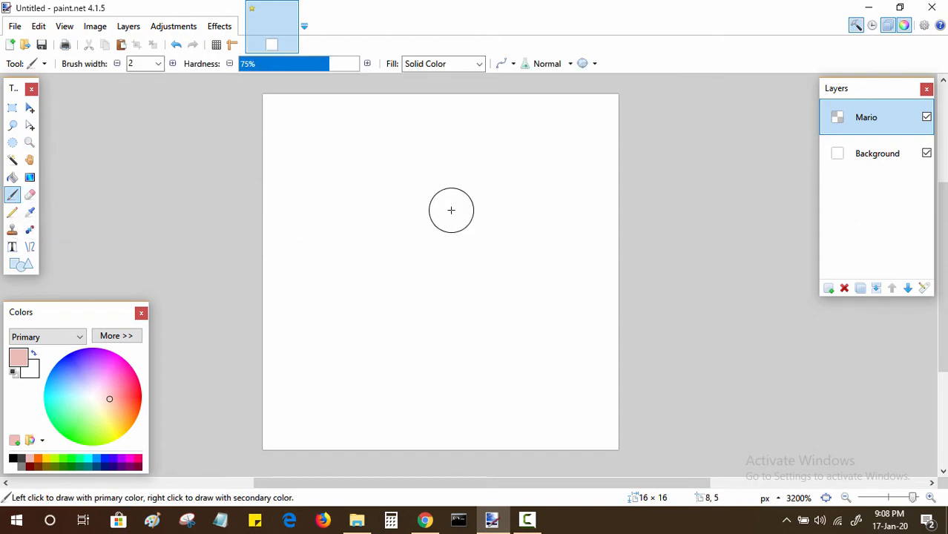
key("bracketright")
left_click(425, 520)
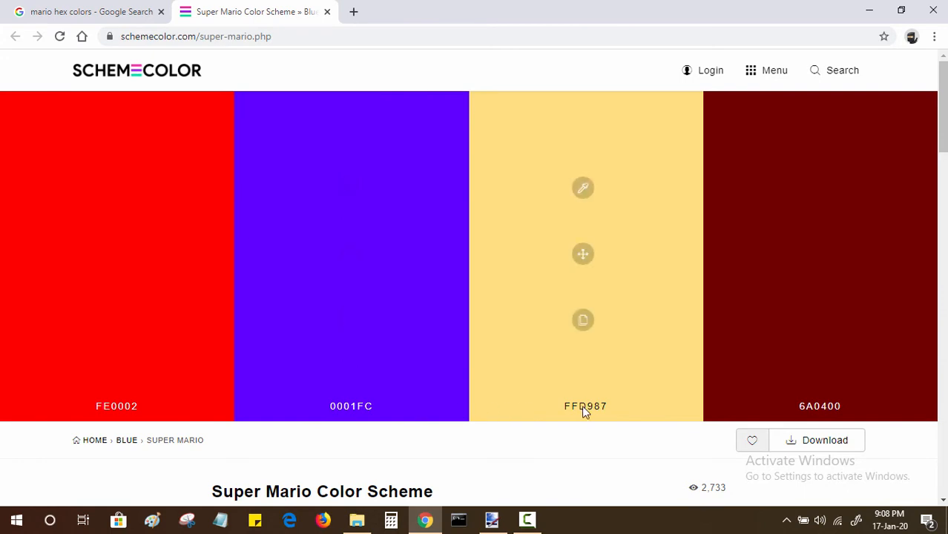
left_click(583, 322)
left_click(492, 520)
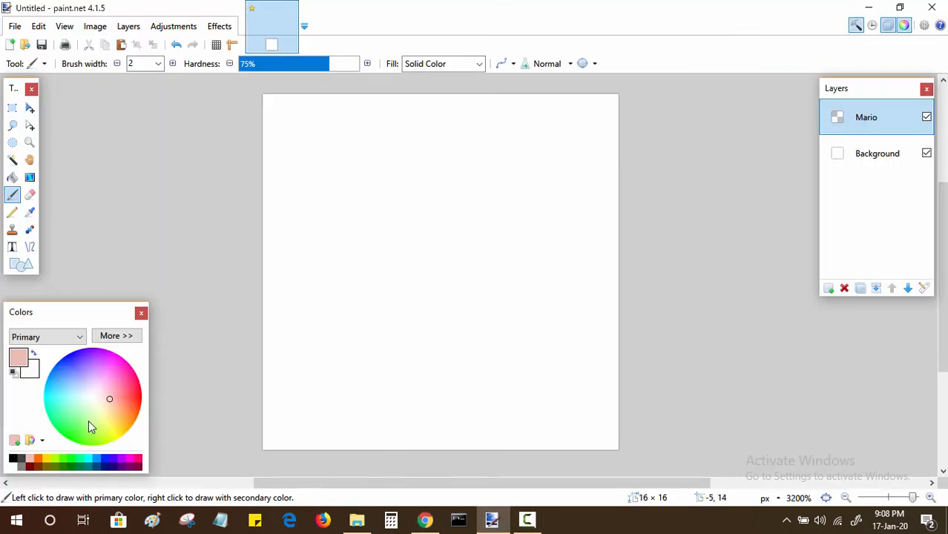
left_click(119, 336)
double_click(244, 363)
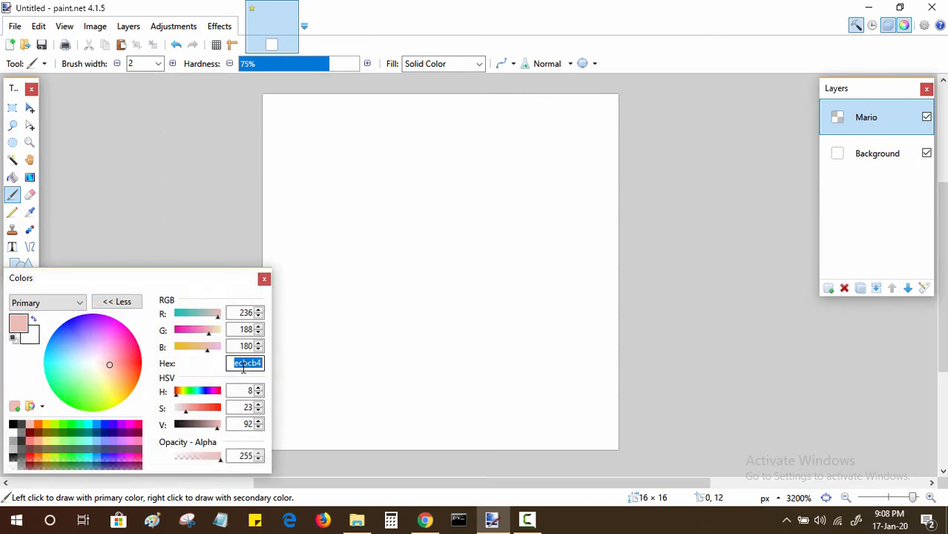
key("ctrl+v")
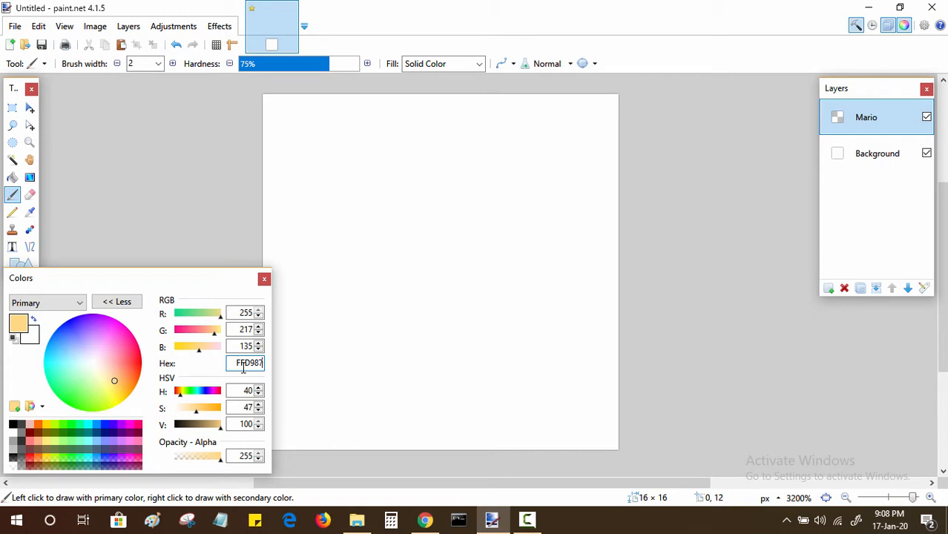
left_click(123, 302)
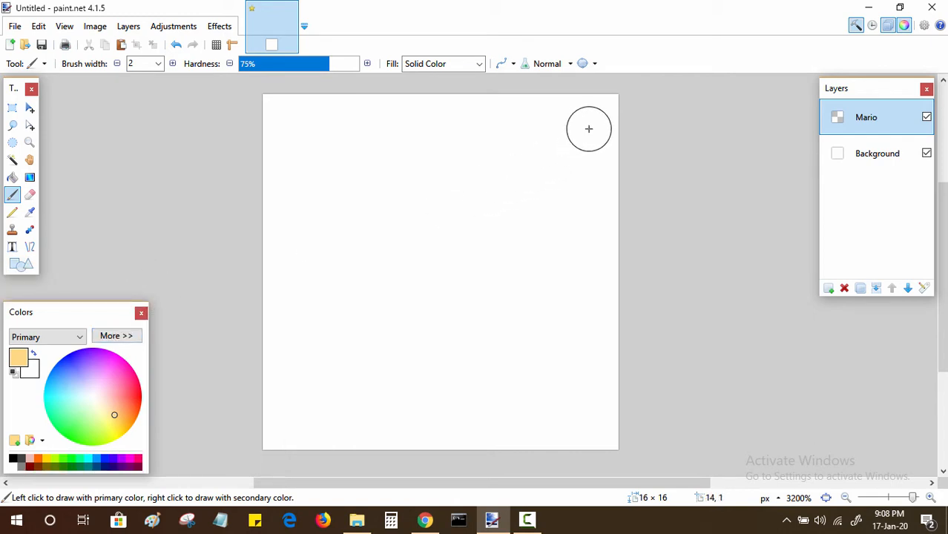
key("bracketleft")
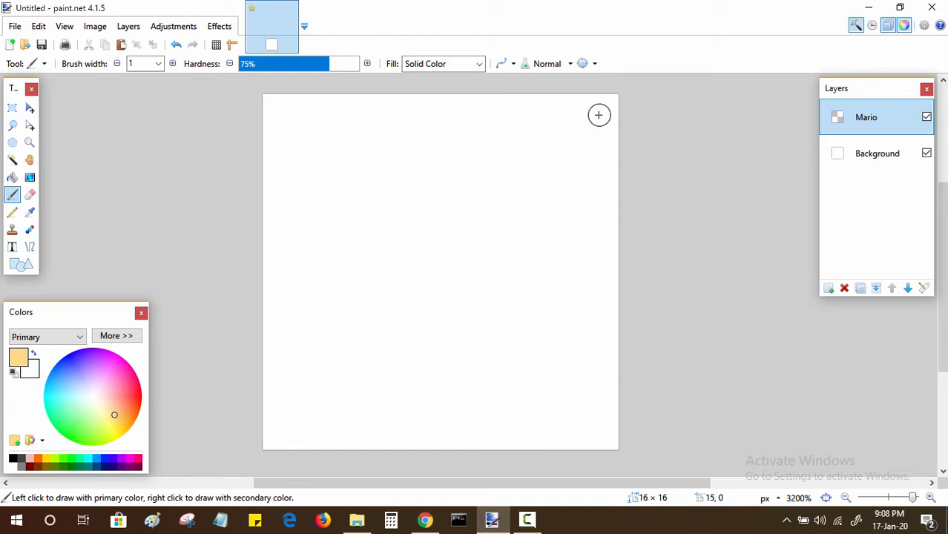
left_click_drag(586, 109, 584, 133)
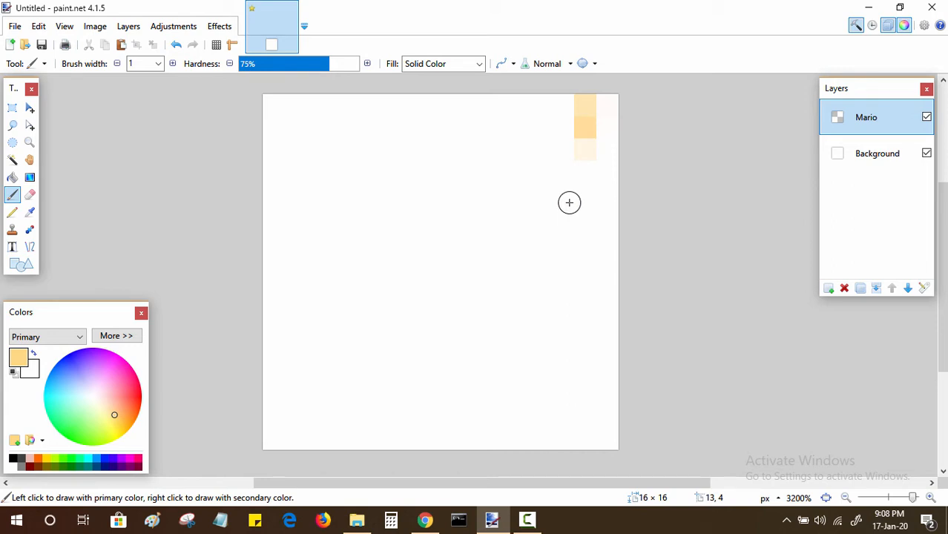
key("ctrl+z")
key("ctrl+z")
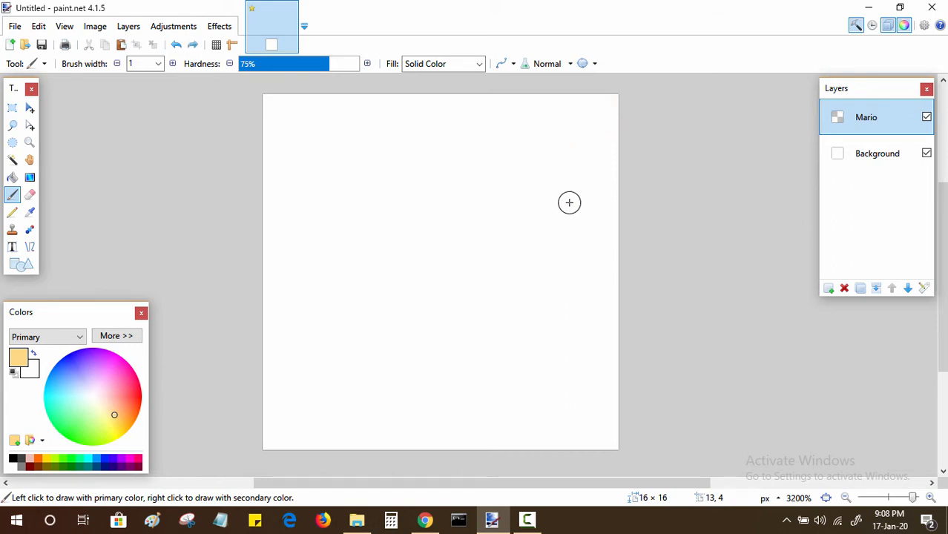
Step: With the Pencil, paint five skin-colored pixels near the canvas's upper-right corner: columns 12–14 of row 0 and 13–14 of row 1
left_click(12, 212)
left_click(583, 109)
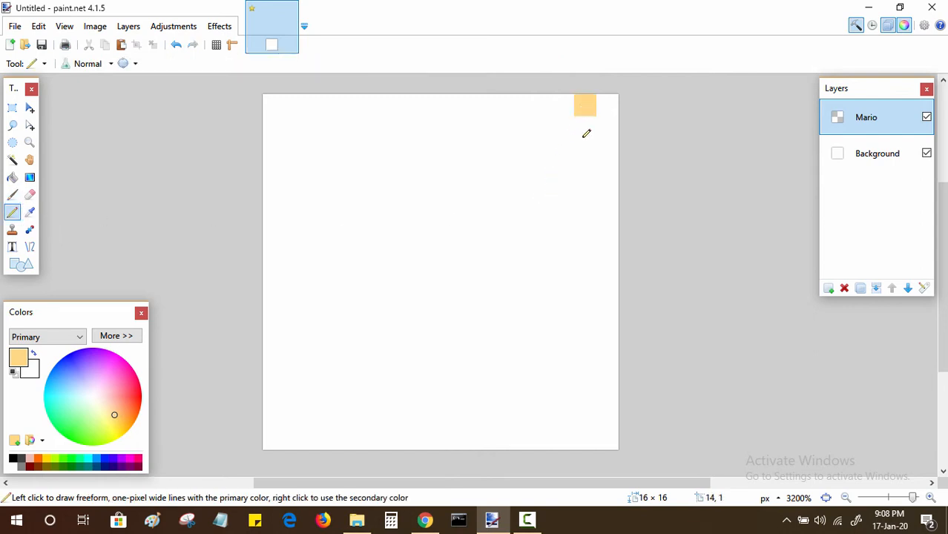
left_click(589, 131)
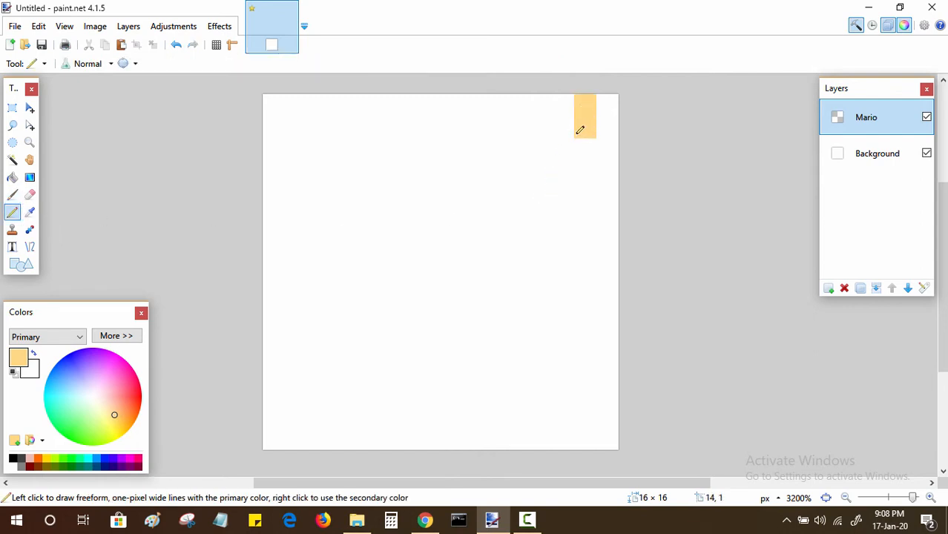
left_click(563, 127)
left_click(566, 97)
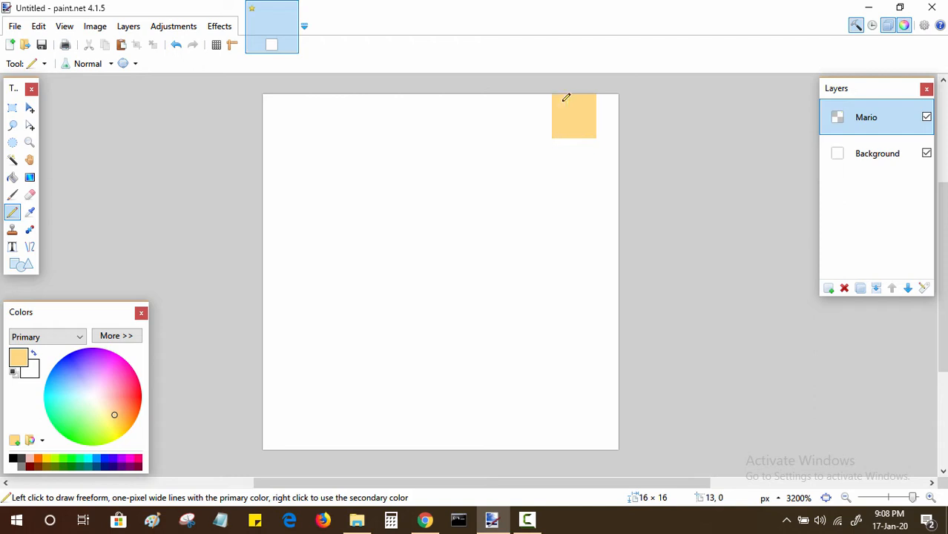
left_click(547, 99)
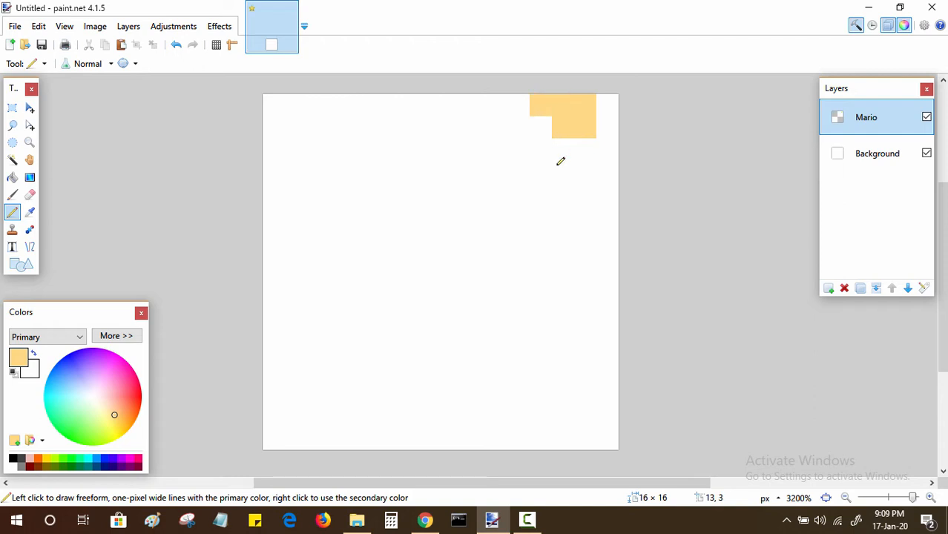
Step: Copy the red hex code FE0002 from the color scheme page in Chrome and set it as paint.net's primary color
left_click(424, 520)
mouse_move(137, 385)
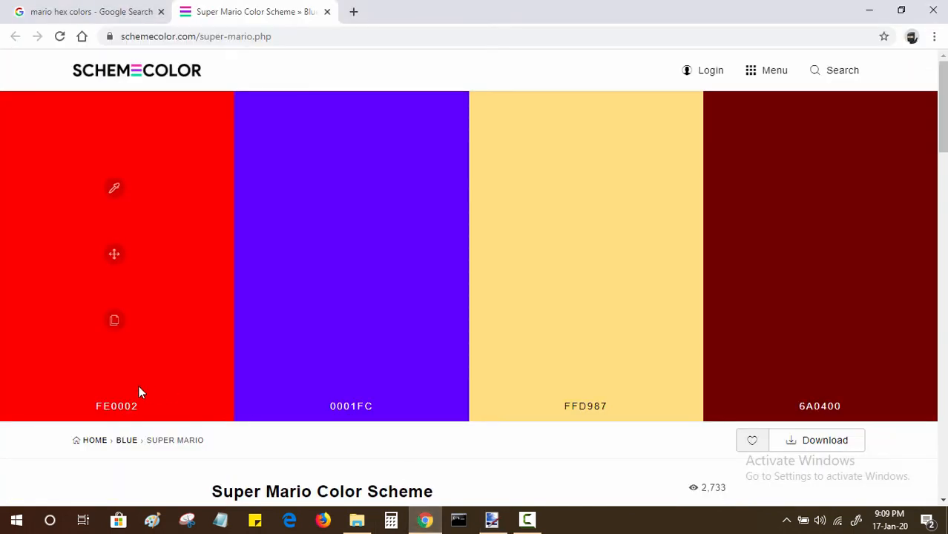
left_click(115, 320)
left_click(426, 520)
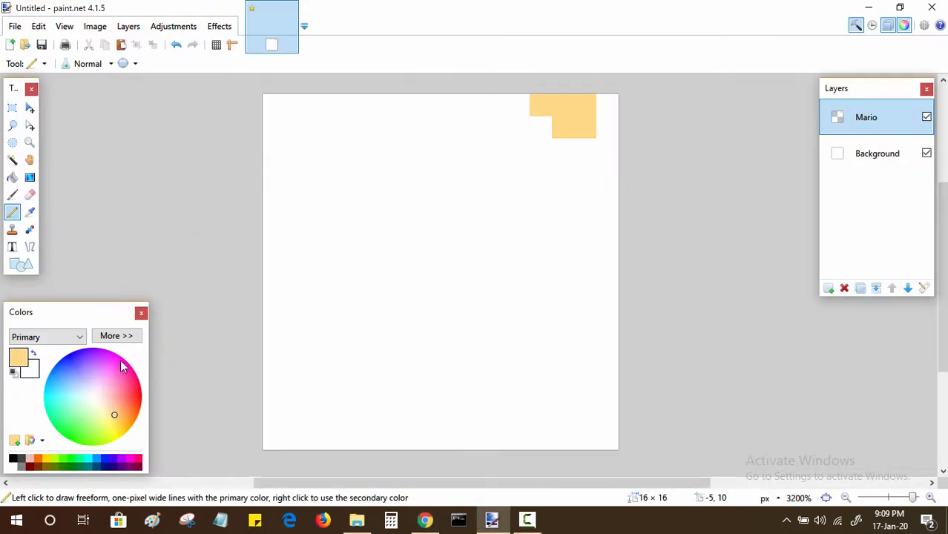
left_click(117, 336)
double_click(245, 364)
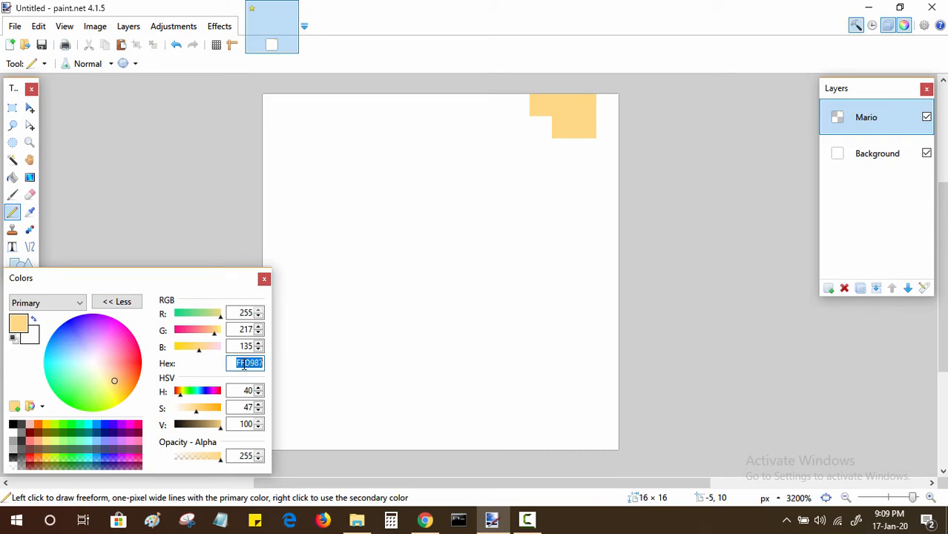
key("ctrl+v")
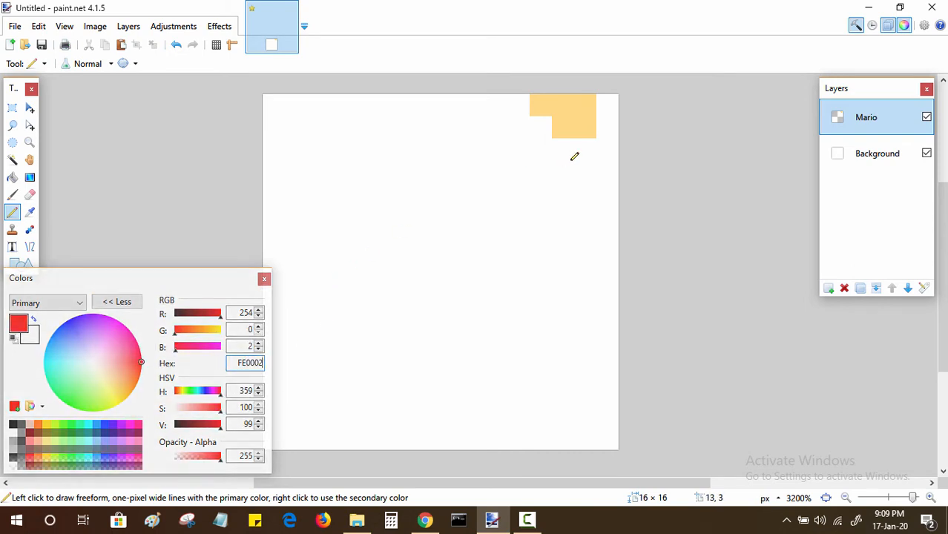
Step: Paint red pixels in columns 10–12 of row 1, 12–14 of row 2, 13–14 of row 3, 14 of row 4 and 13 of row 5
left_click(547, 133)
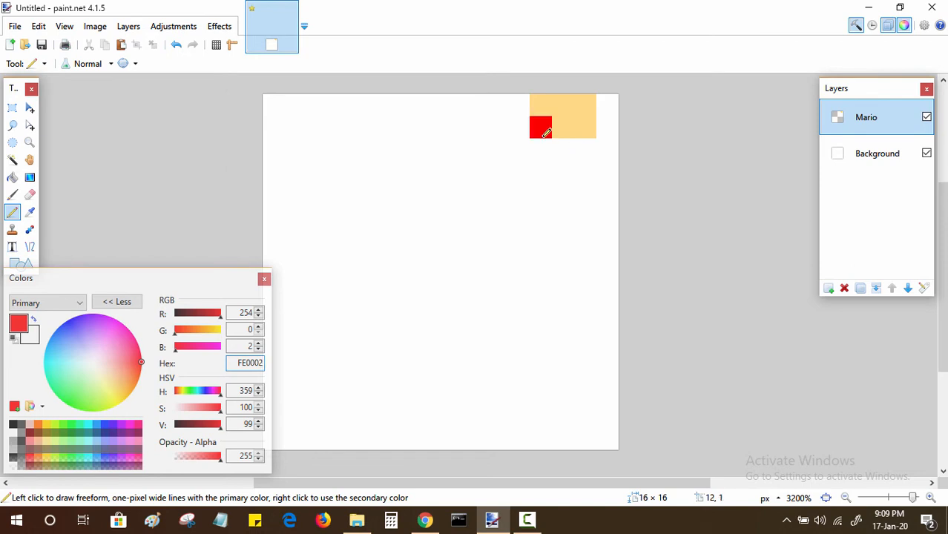
left_click(548, 145)
left_click(564, 147)
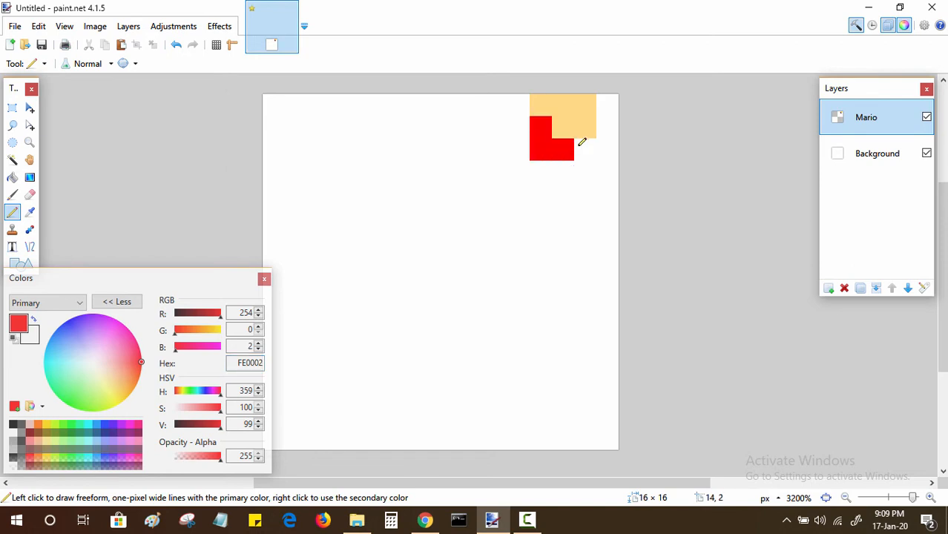
left_click(584, 144)
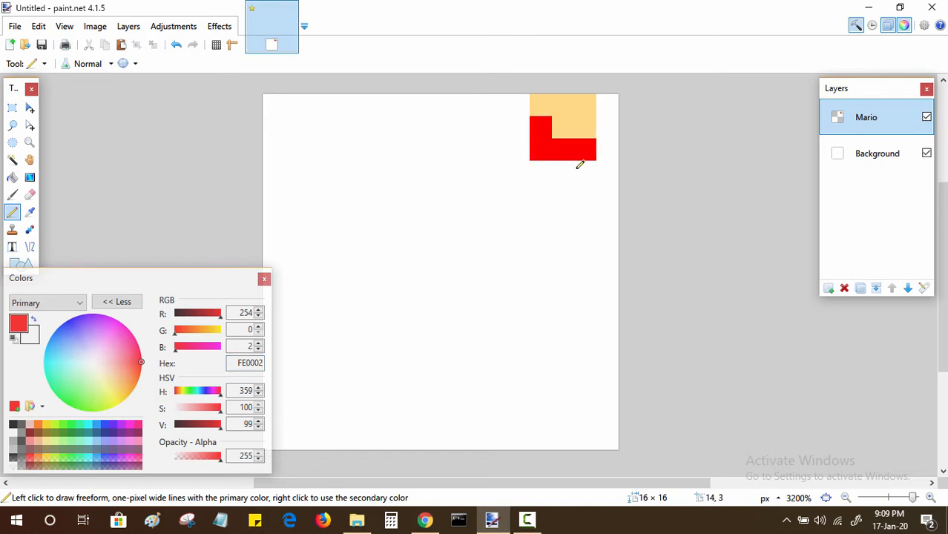
left_click(586, 169)
left_click(590, 196)
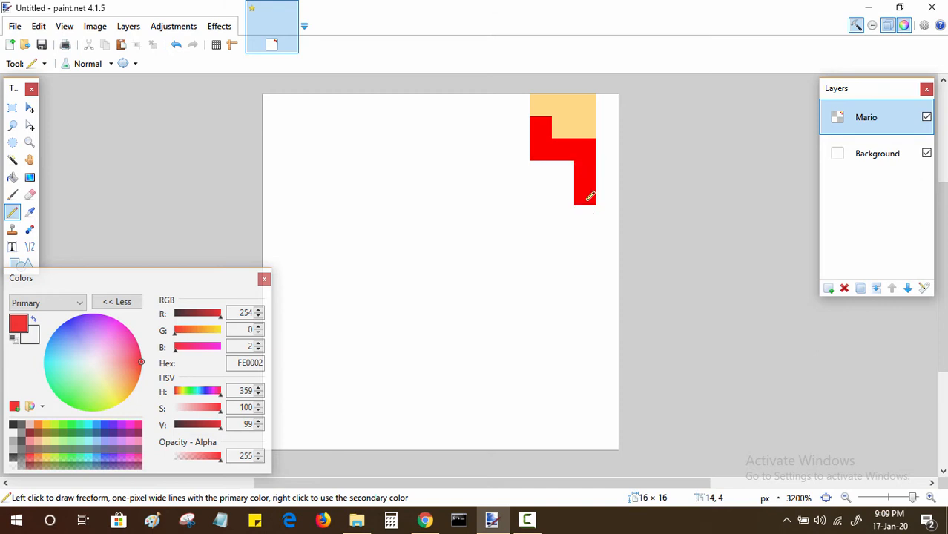
left_click(570, 177)
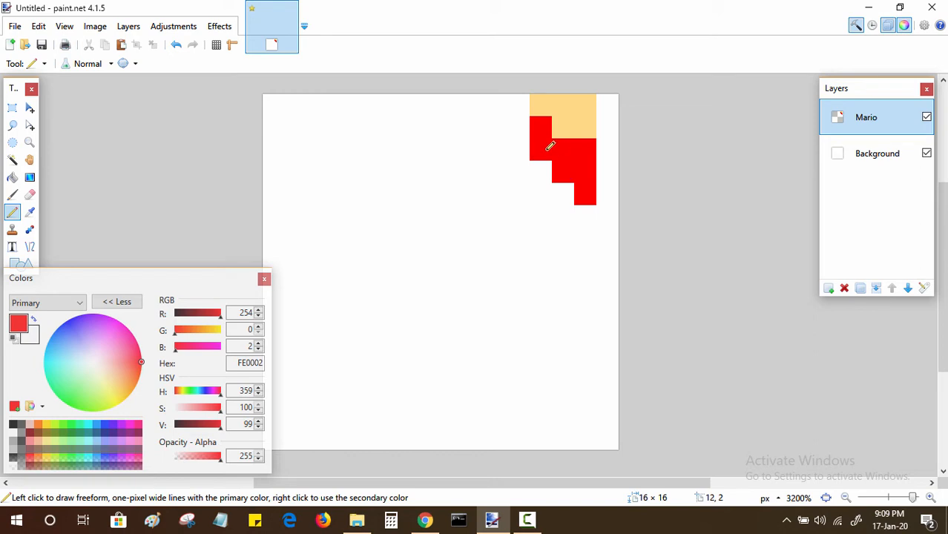
left_click(522, 123)
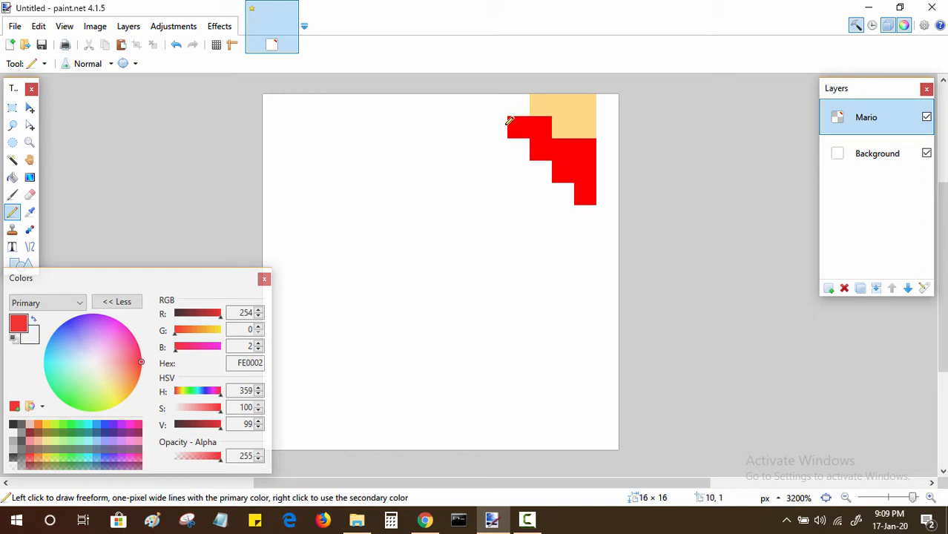
left_click(506, 122)
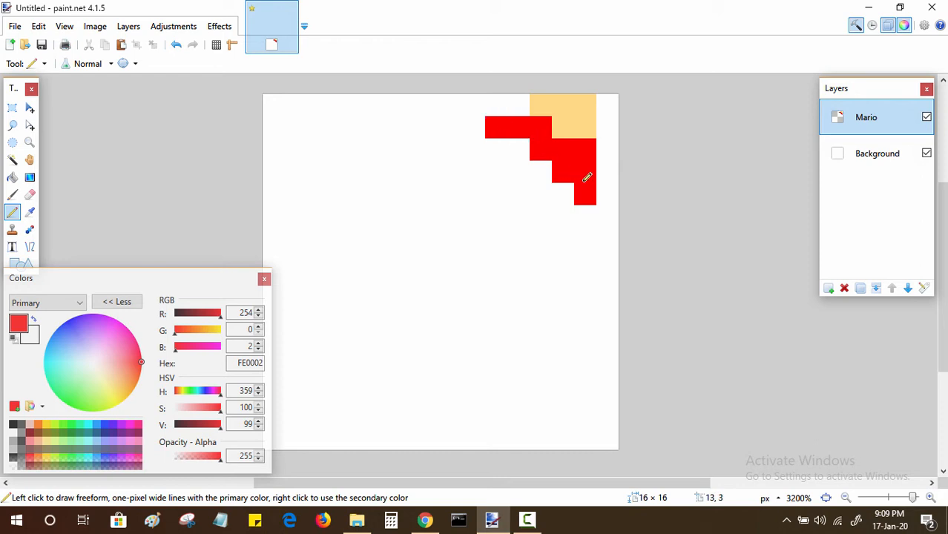
left_click(570, 214)
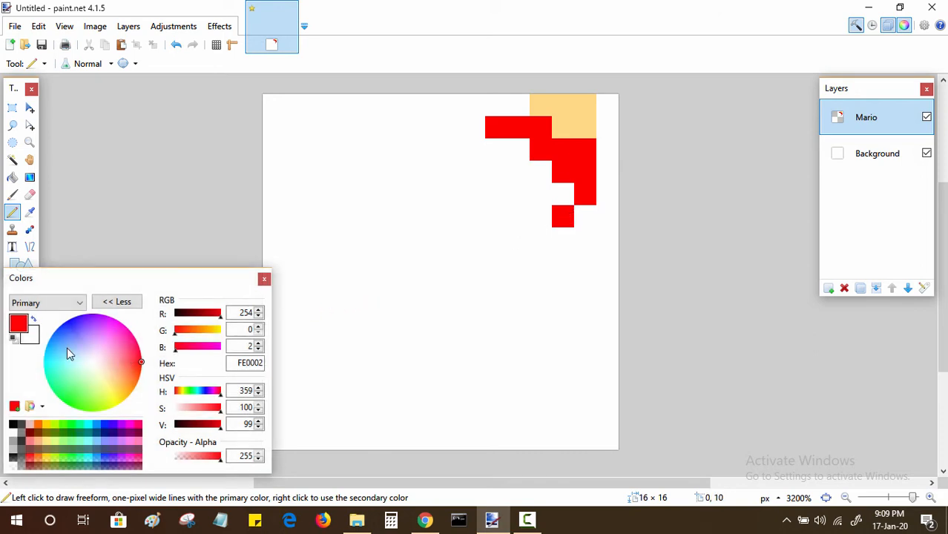
Step: Pick the skin color FFD987 from the sprite and pencil column 10 of row 2, columns 10–12 of row 3 and 11–13 of row 4
left_click(30, 213)
left_click(563, 125)
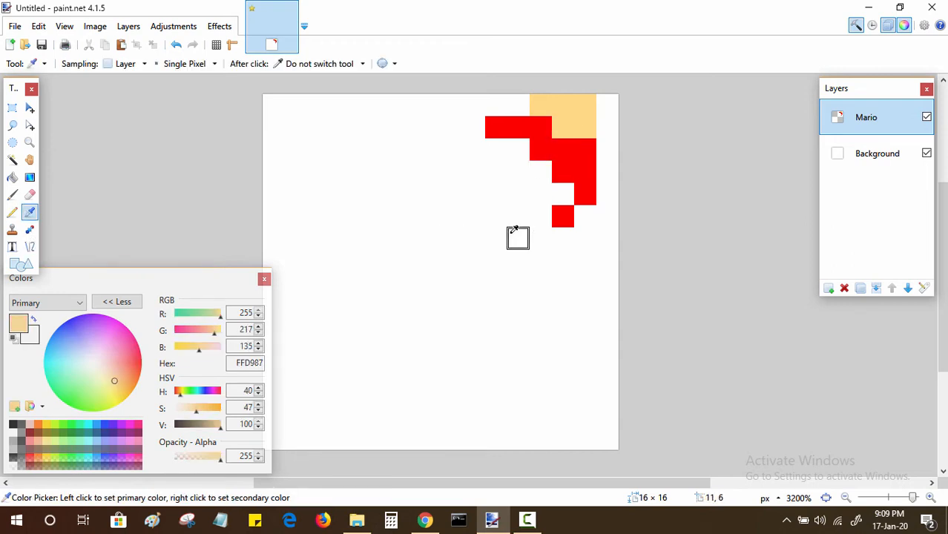
key("p")
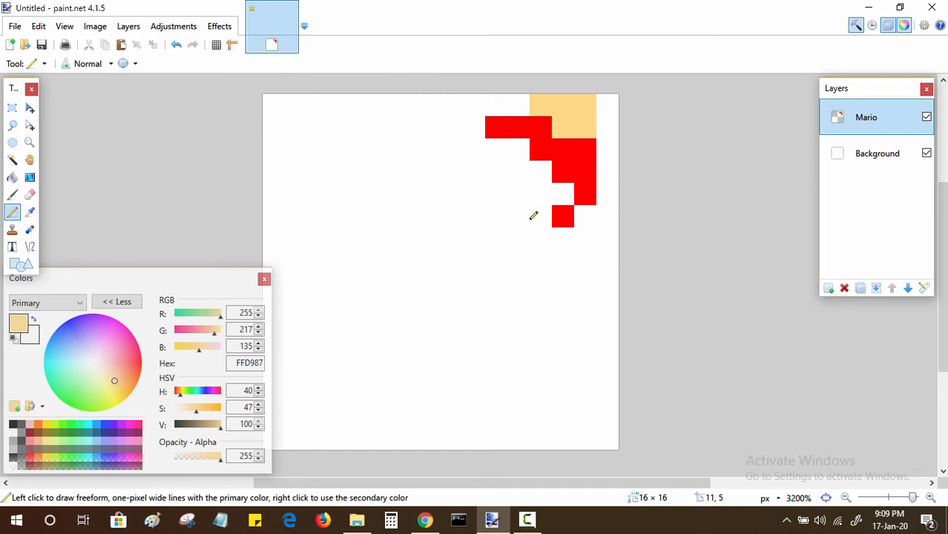
left_click(562, 193)
left_click(542, 172)
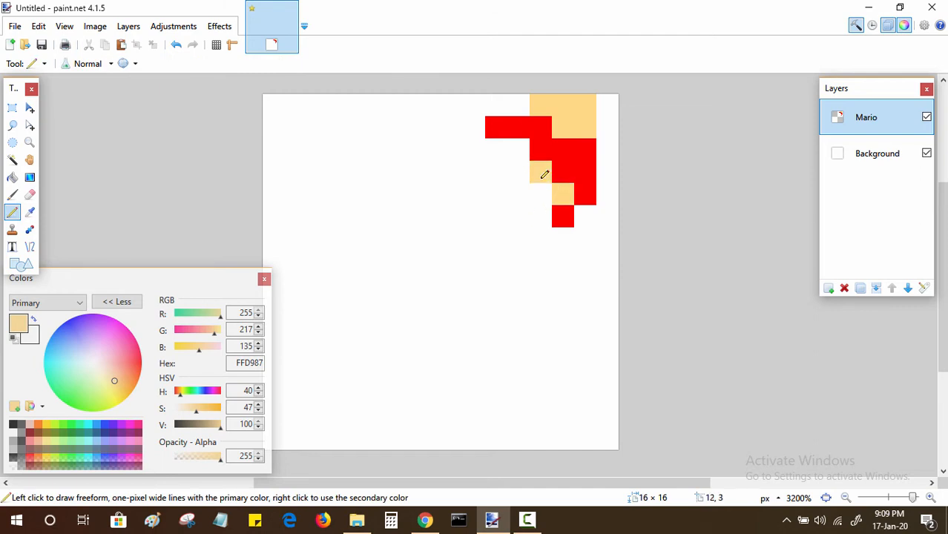
left_click(544, 195)
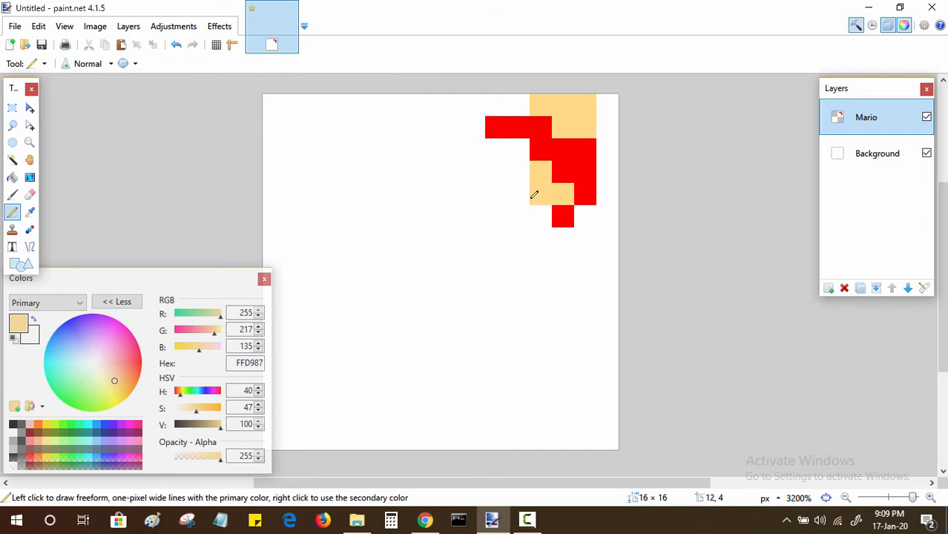
left_click(524, 192)
left_click(523, 173)
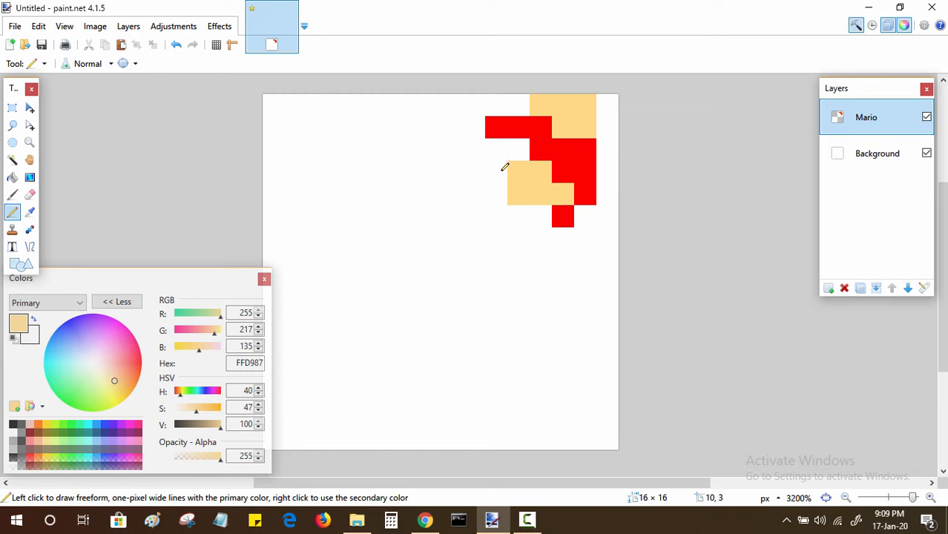
left_click(503, 167)
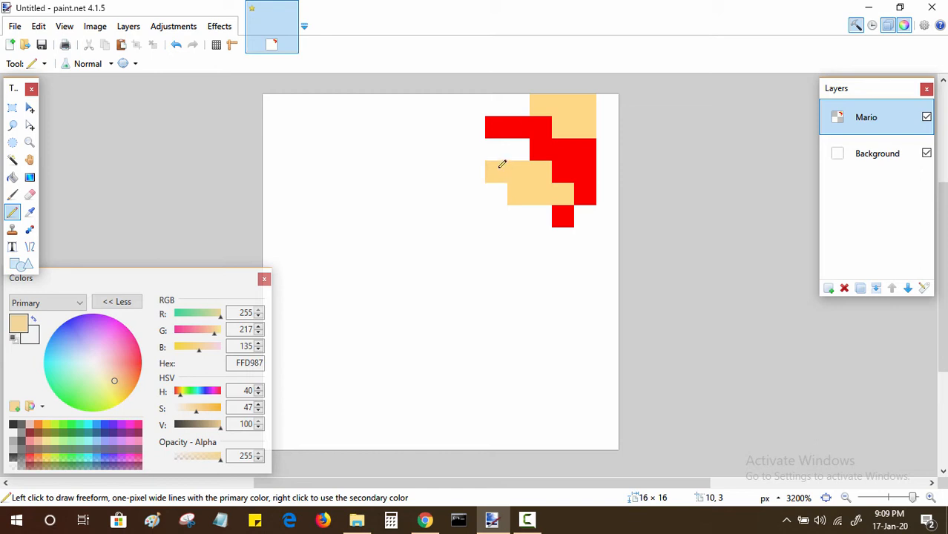
left_click(501, 149)
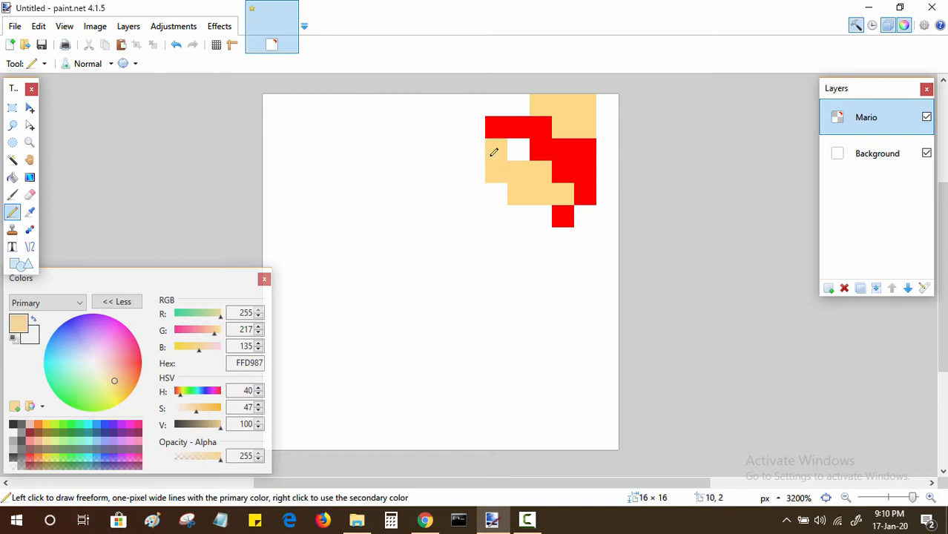
Step: Set the primary color to black and paint column 9 of rows 2 and 3, column 10 of row 4 and columns 9–12 of row 5
left_click(13, 425)
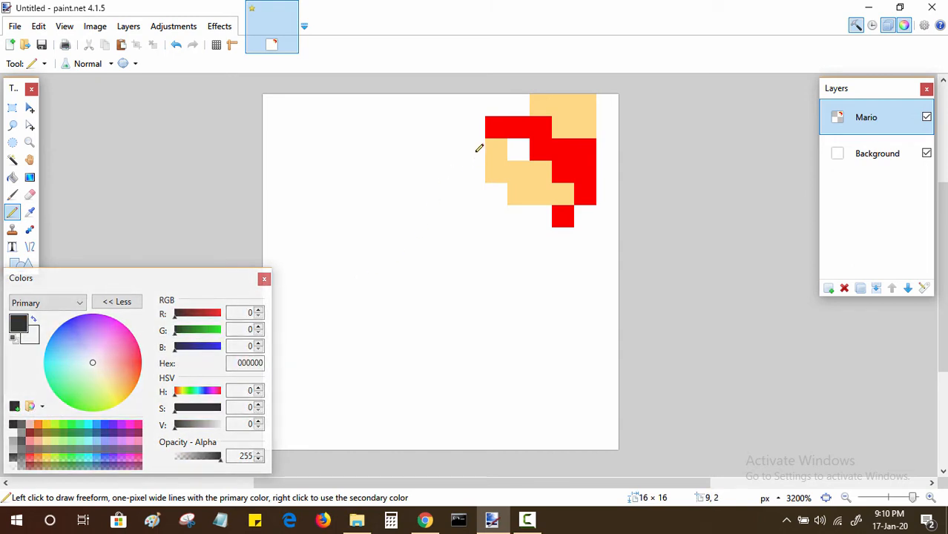
left_click(480, 148)
left_click(480, 168)
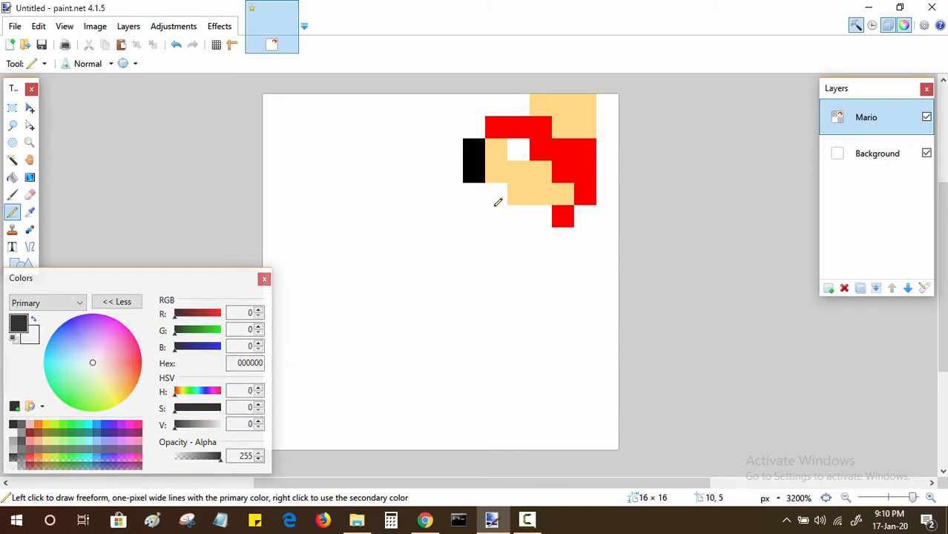
left_click(498, 195)
left_click(515, 215)
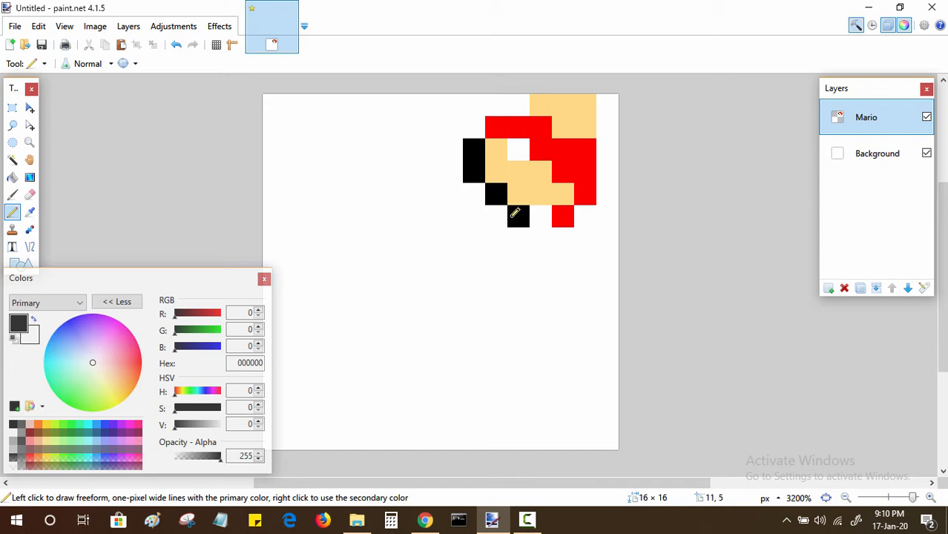
left_click(542, 214)
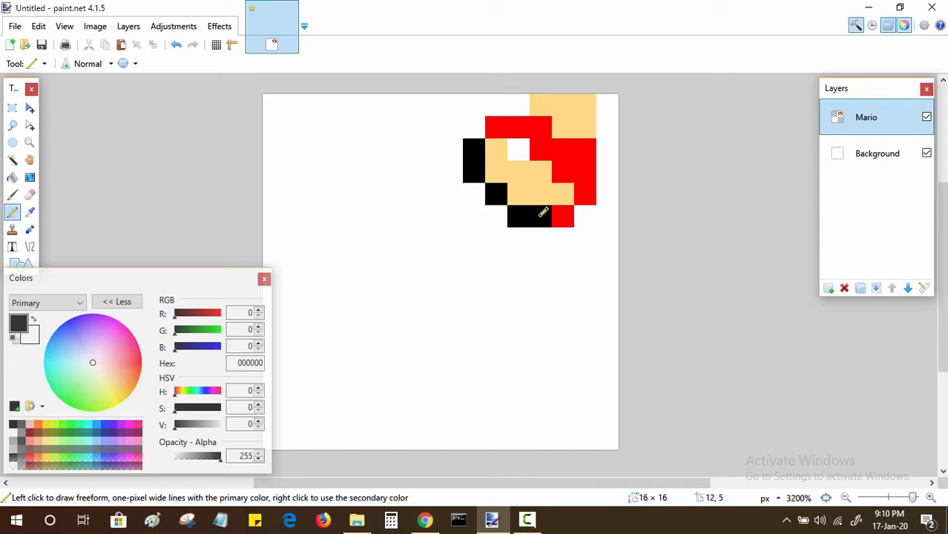
left_click(503, 216)
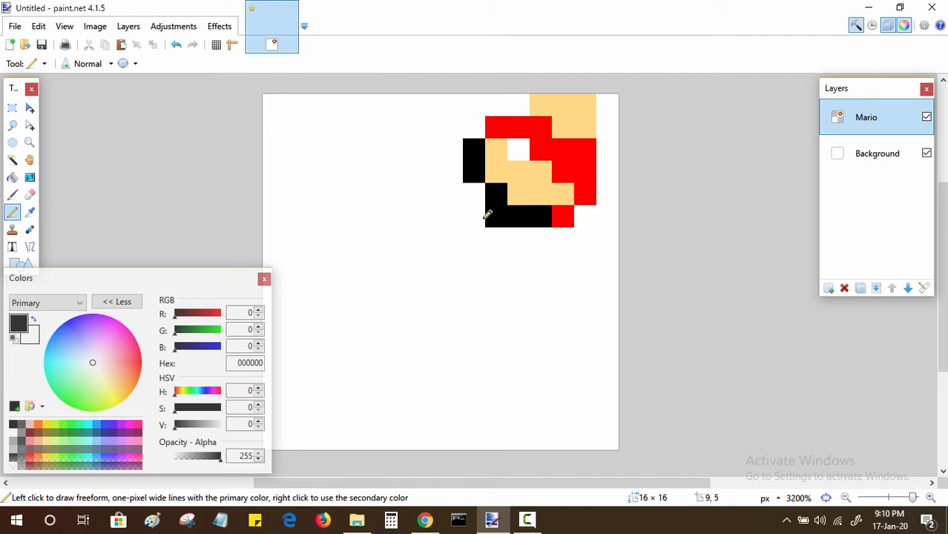
left_click(483, 217)
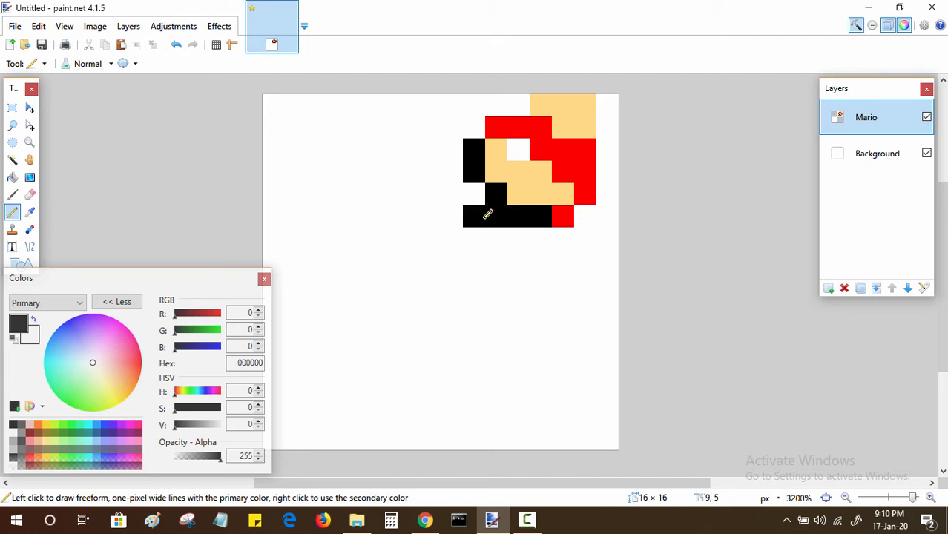
Step: Pick the skin color from the sprite again and pencil a block covering columns 6–8 of rows 2 and 3
key("k")
left_click(502, 162)
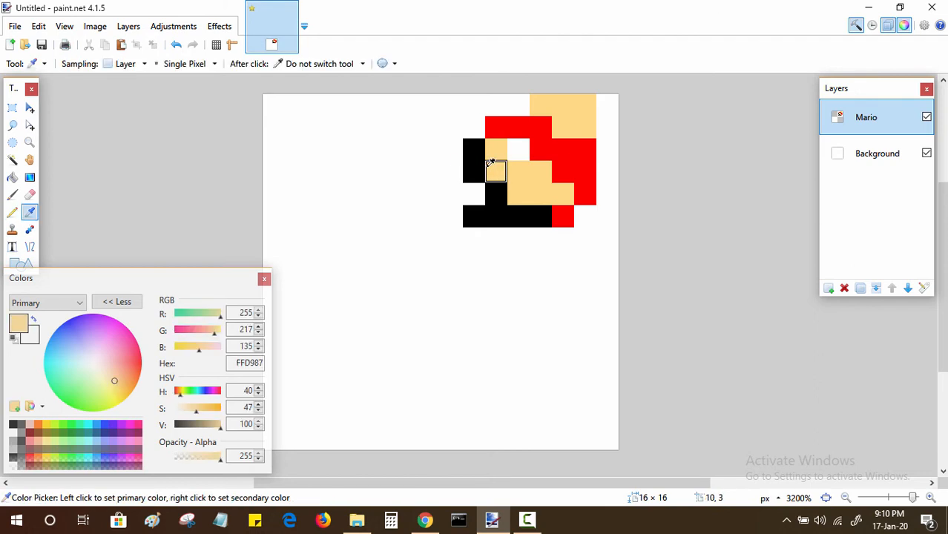
key("p")
left_click(454, 148)
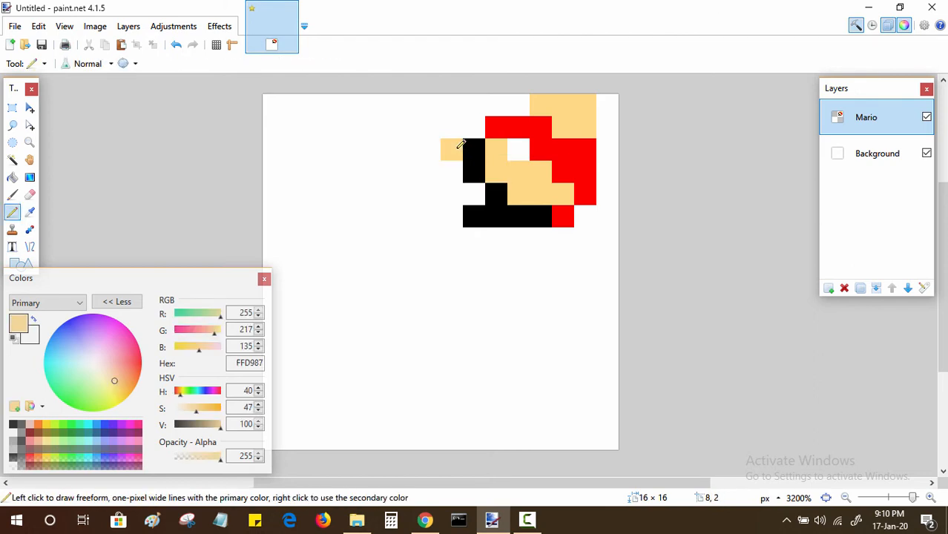
left_click(437, 147)
left_click(415, 146)
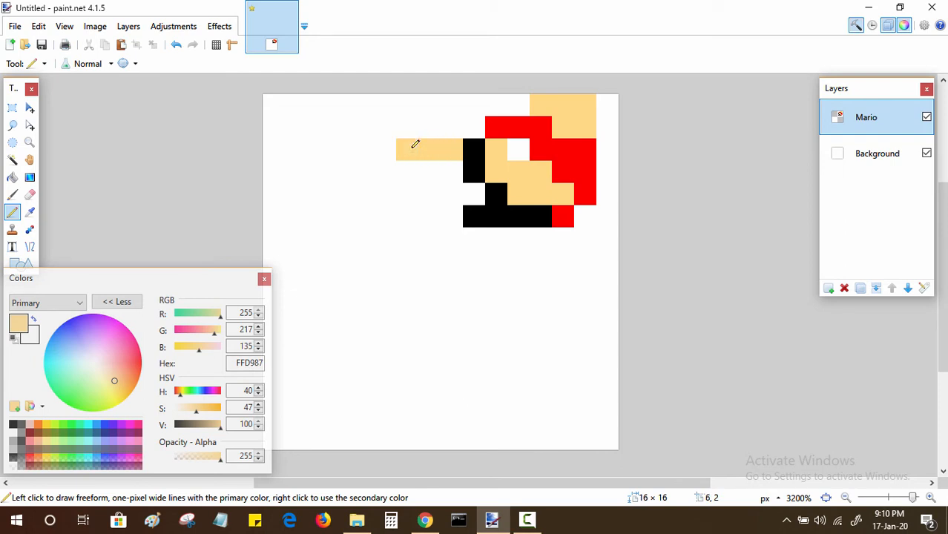
left_click(409, 164)
left_click(432, 164)
left_click(452, 167)
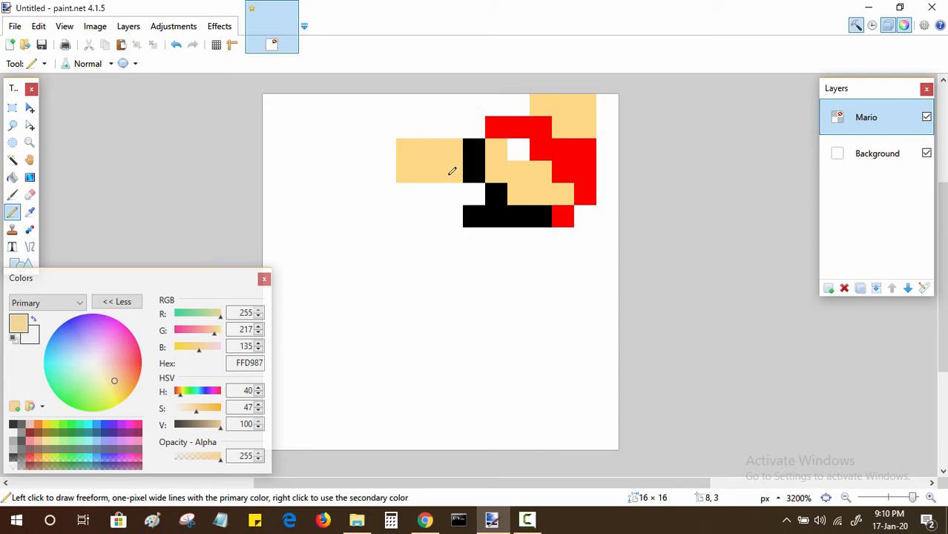
Step: Paint skin-colored pixels in columns 6–9 of row 4, undoing the stray pixel in column 5
left_click(461, 191)
left_click(468, 190)
left_click(434, 191)
left_click(393, 192)
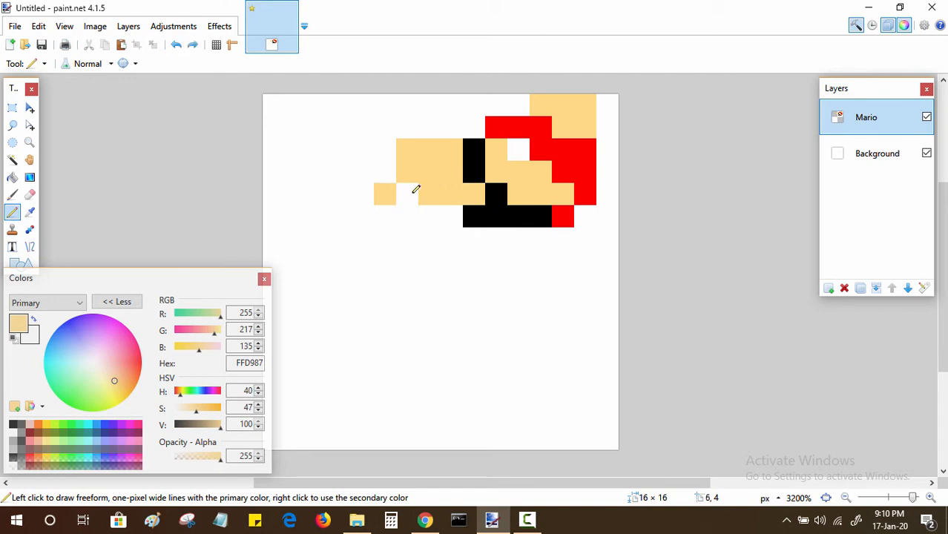
key("ctrl+z")
left_click(417, 190)
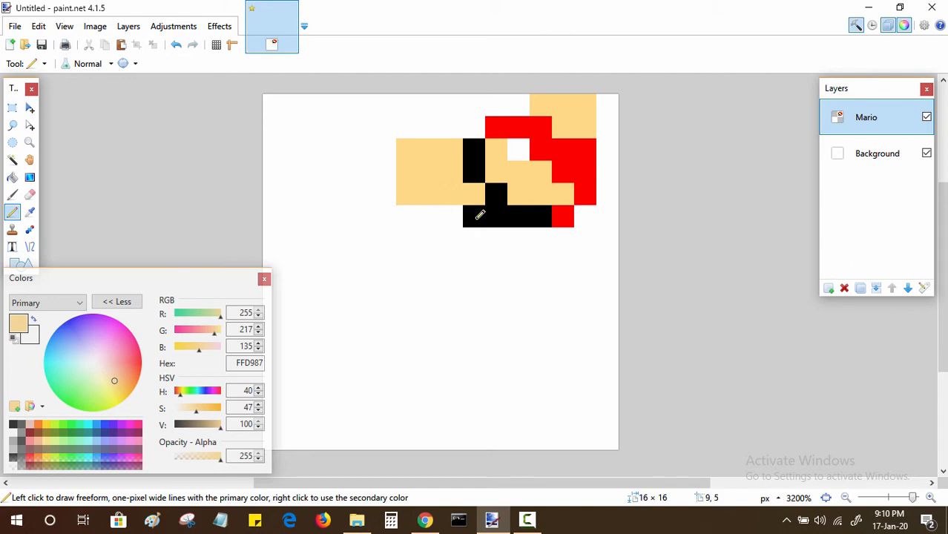
Step: Paint skin-colored pixels in columns 6–8 of row 5, columns 6–12 of row 6 and column 5 of row 3
left_click(452, 217)
left_click(533, 236)
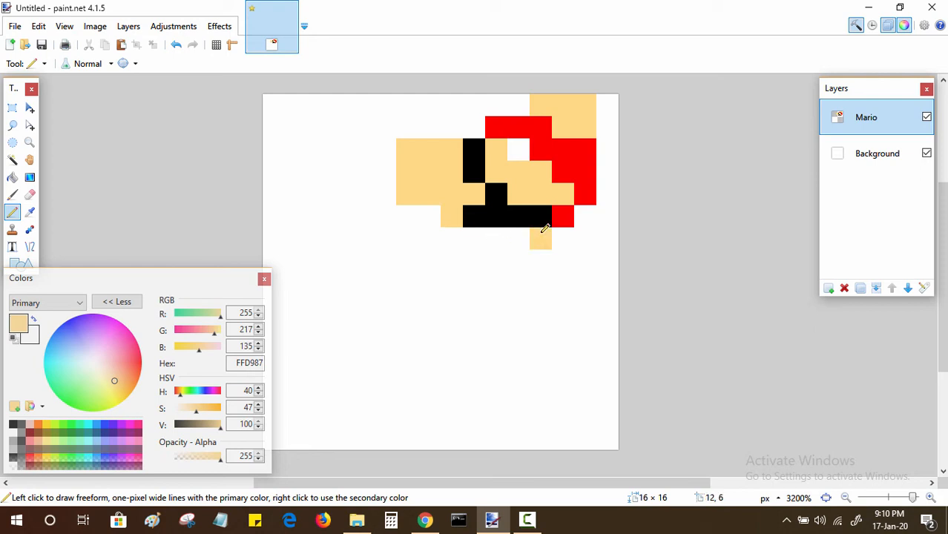
mouse_move(540, 233)
left_mouse_down()
mouse_move(420, 236)
mouse_move(411, 208)
mouse_move(432, 209)
left_mouse_up()
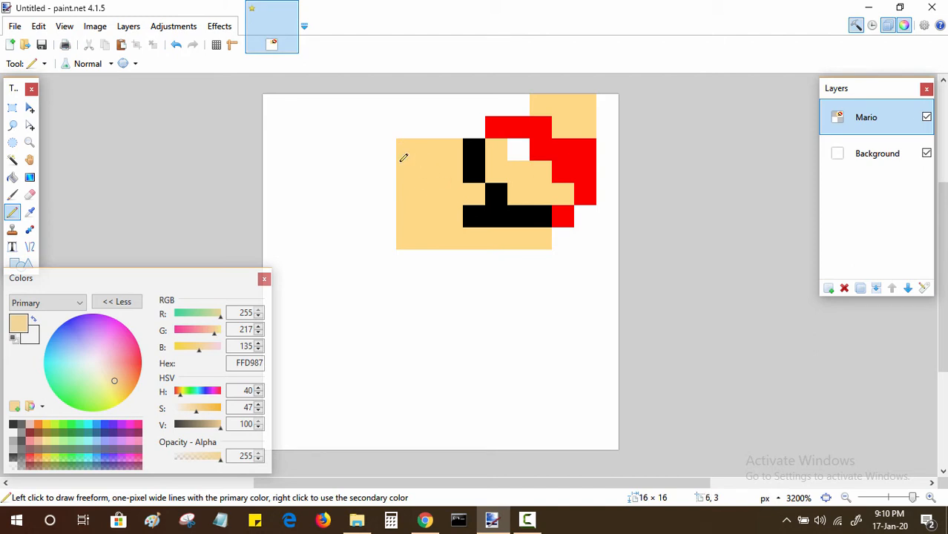
left_click_drag(404, 157, 392, 158)
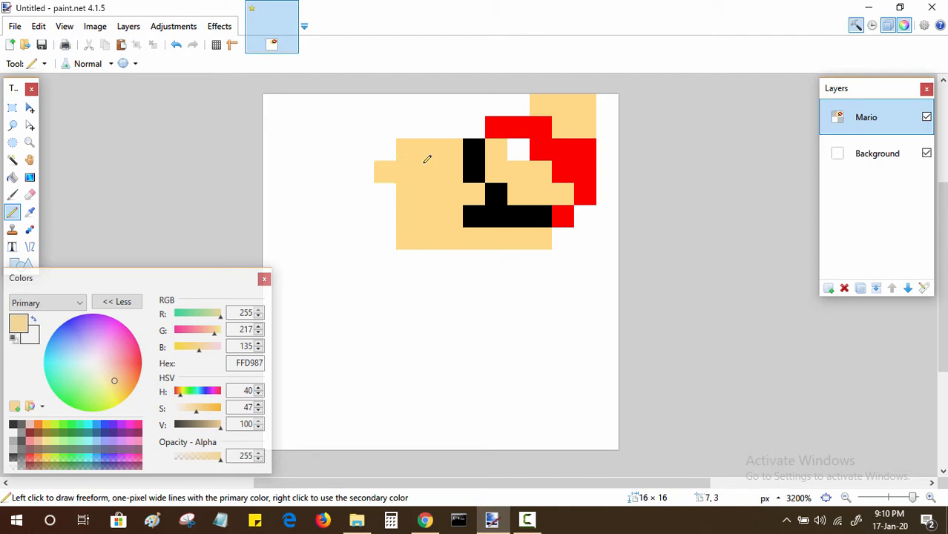
key("k")
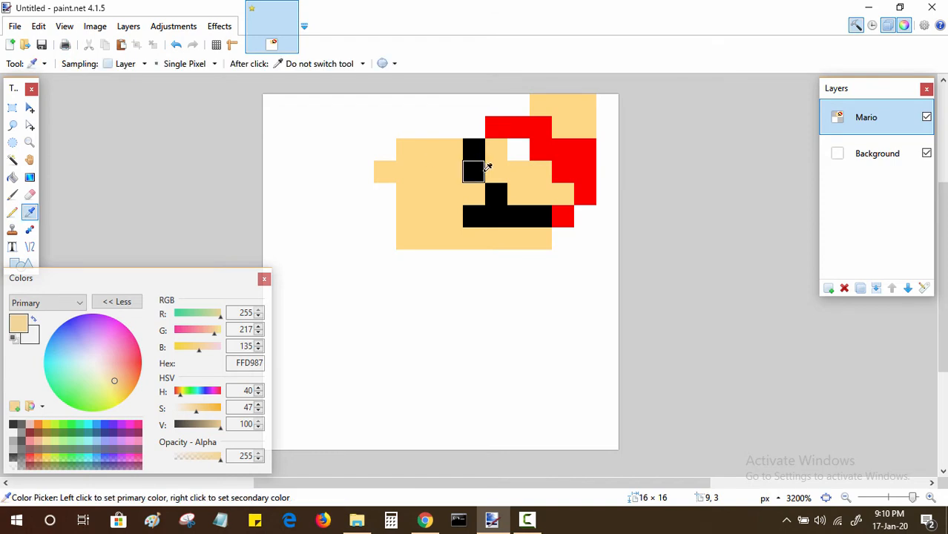
left_click(479, 162)
key("p")
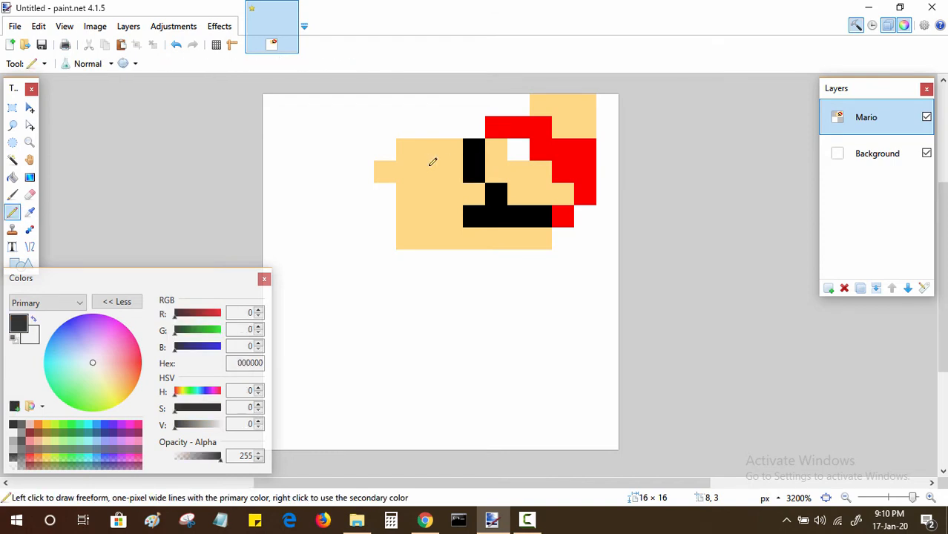
Step: Copy the dark brown hex code 6A0400 from the color scheme page in Chrome and set it as paint.net's primary color
left_click(425, 519)
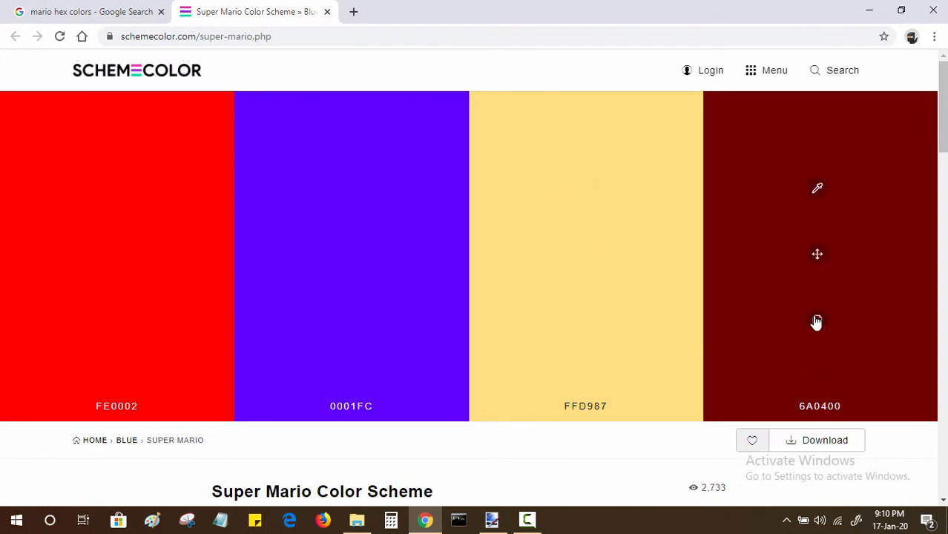
left_click(491, 518)
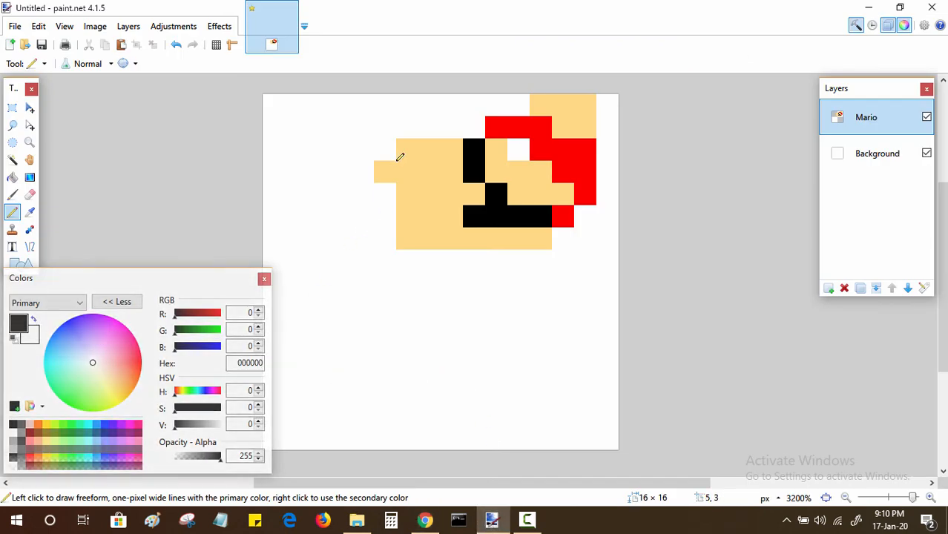
double_click(250, 364)
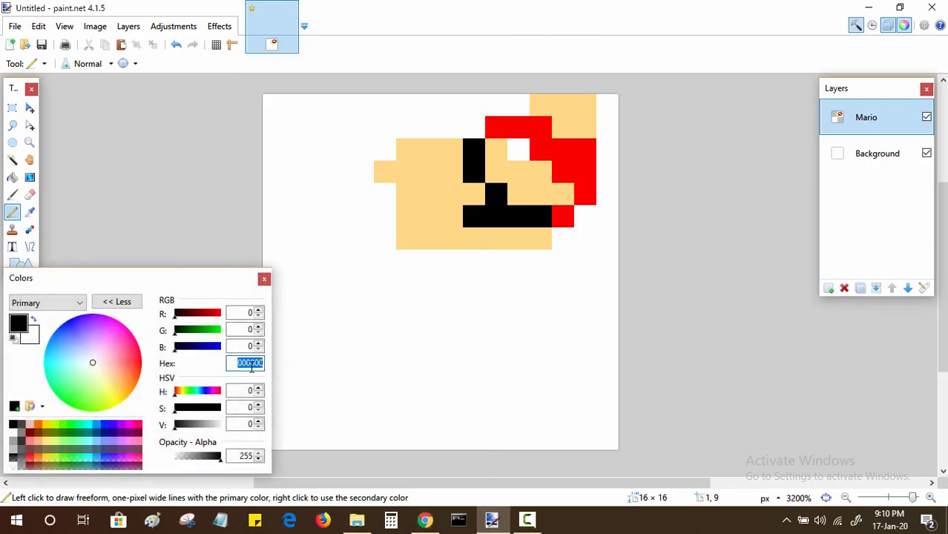
type("6A0400")
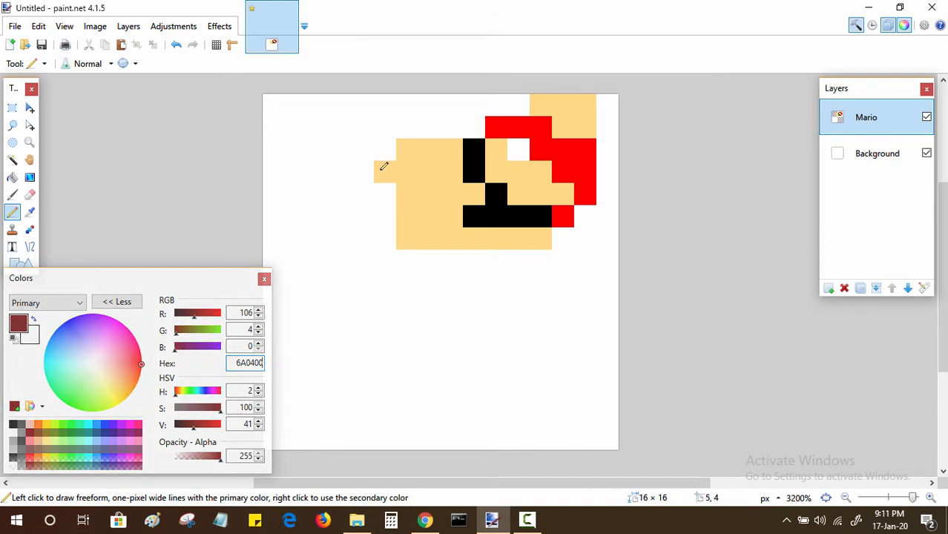
Step: Paint dark brown pixels in columns 3–5 of row 2, 2 and 4 of row 3, 2, 4 and 5 of row 4, and 2–3 of row 5
mouse_move(389, 150)
left_mouse_down()
mouse_move(349, 148)
mouse_move(366, 165)
left_mouse_up()
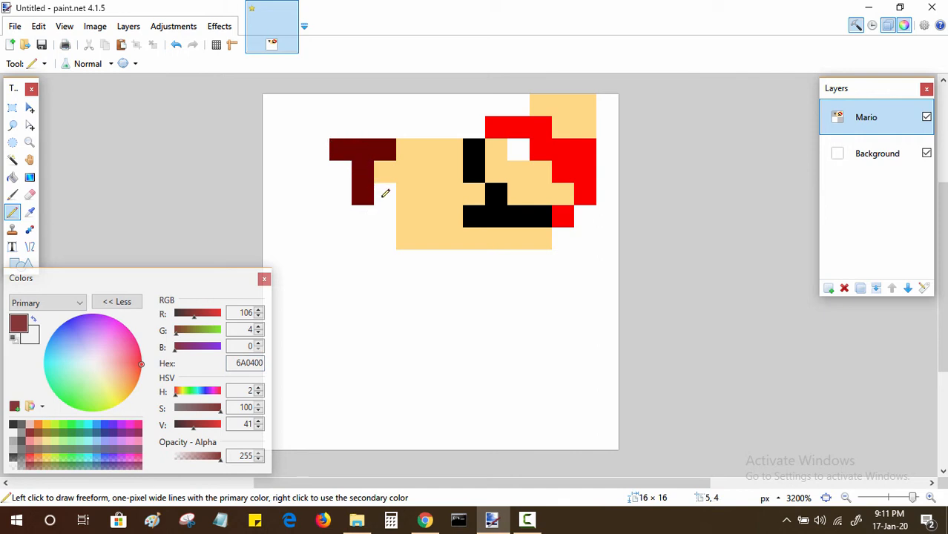
left_click(386, 193)
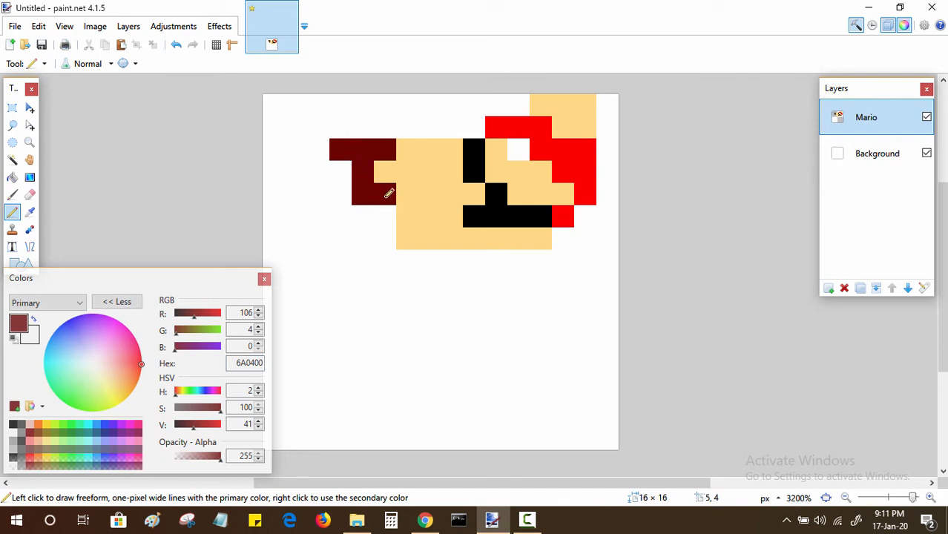
left_click(321, 172)
left_click(323, 195)
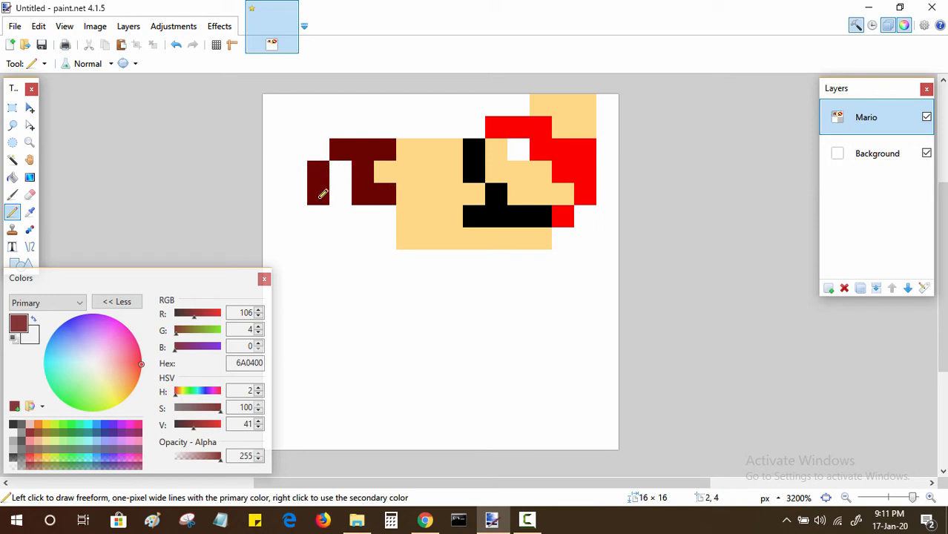
left_click(317, 215)
left_click(349, 223)
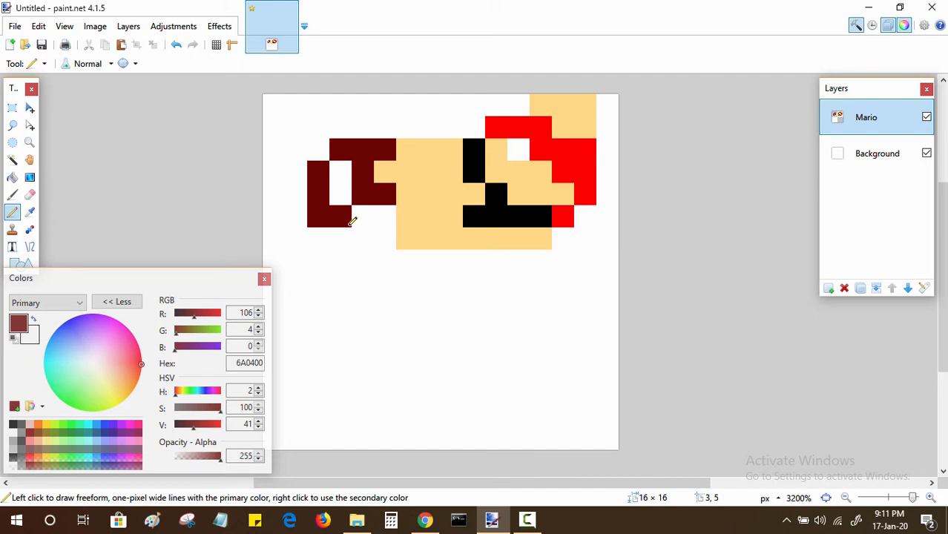
Step: Sample the skin color and paint columns 4–5 of rows 5 and 6 and column 3 of rows 3 and 4
key("k")
left_click(428, 216)
key("p")
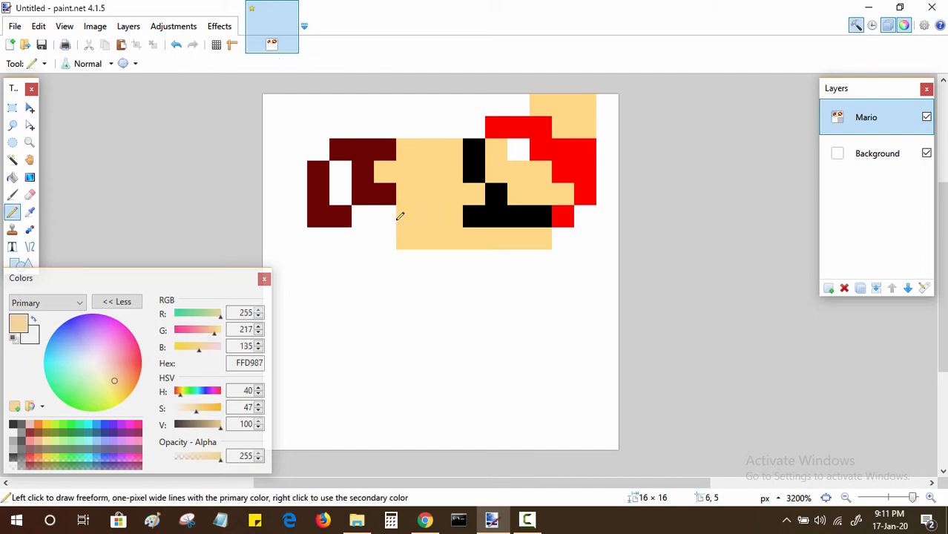
left_click(378, 216)
left_click(364, 214)
left_click(345, 193)
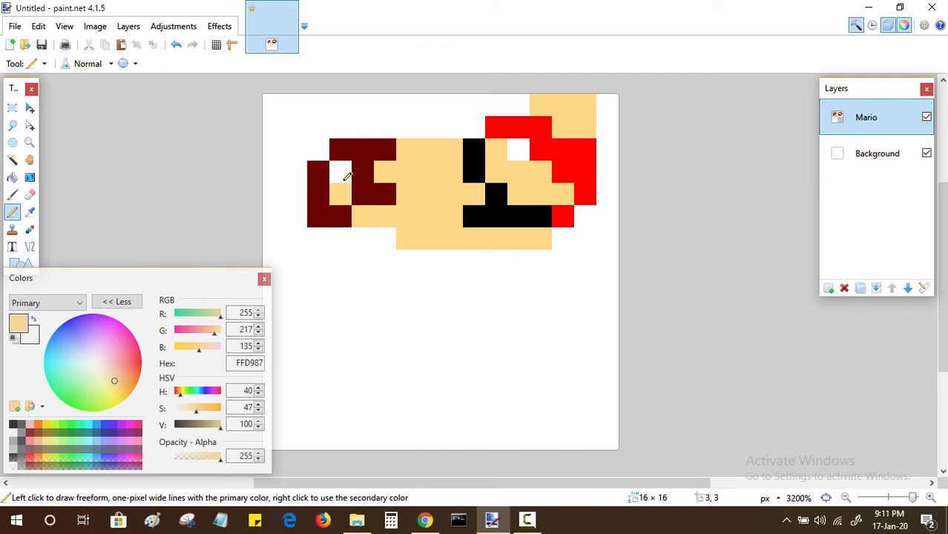
left_click(347, 181)
left_click(366, 236)
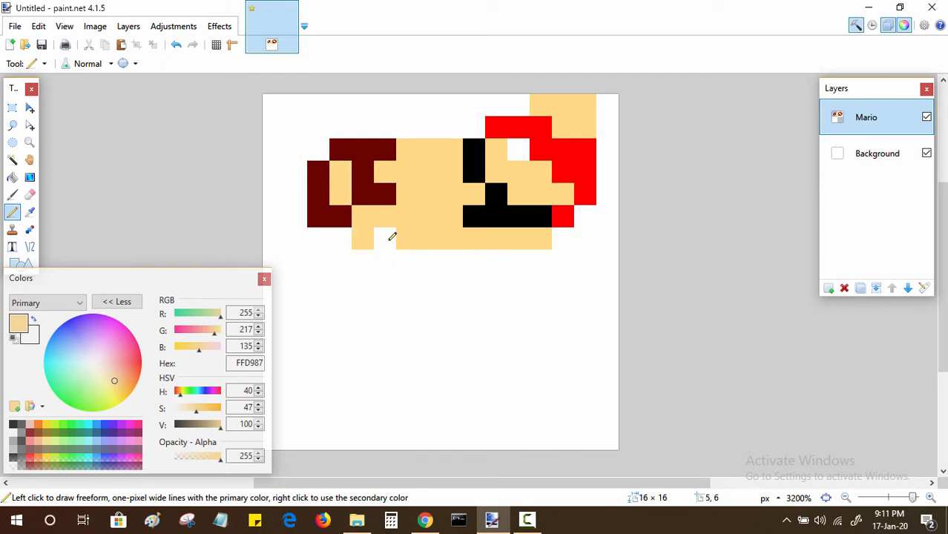
left_click(386, 237)
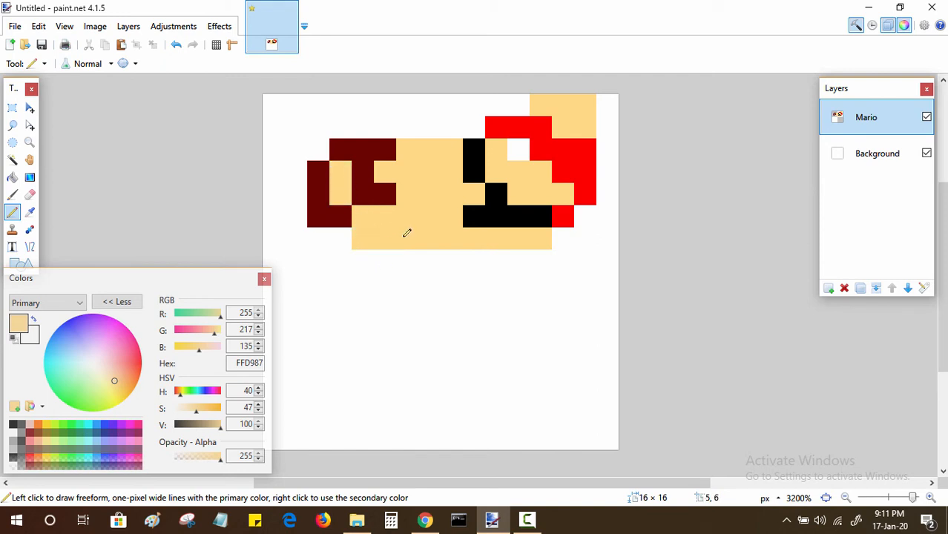
Step: Sample the red and paint the cap in columns 3–9 of row 1 and 4–9 of row 0, undoing the stray pixel in column 10
key("k")
left_click(523, 124)
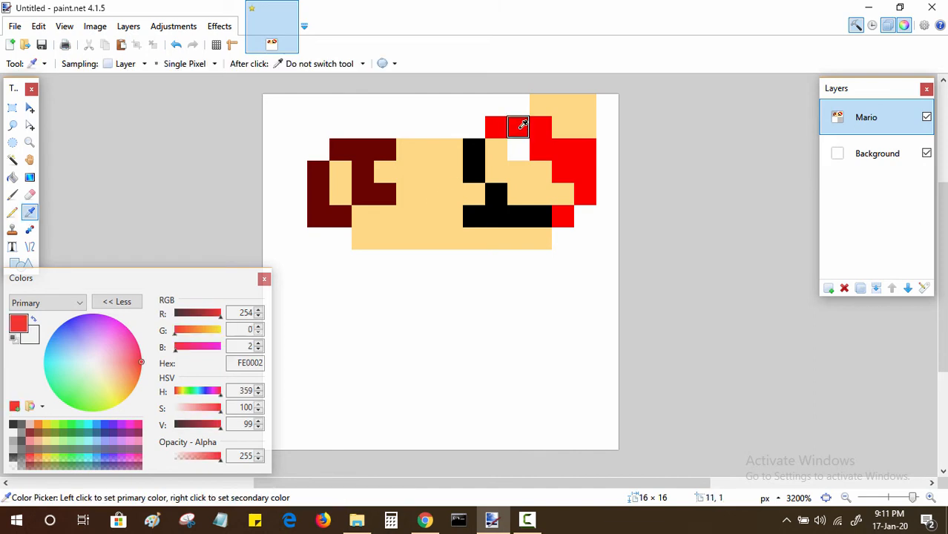
key("p")
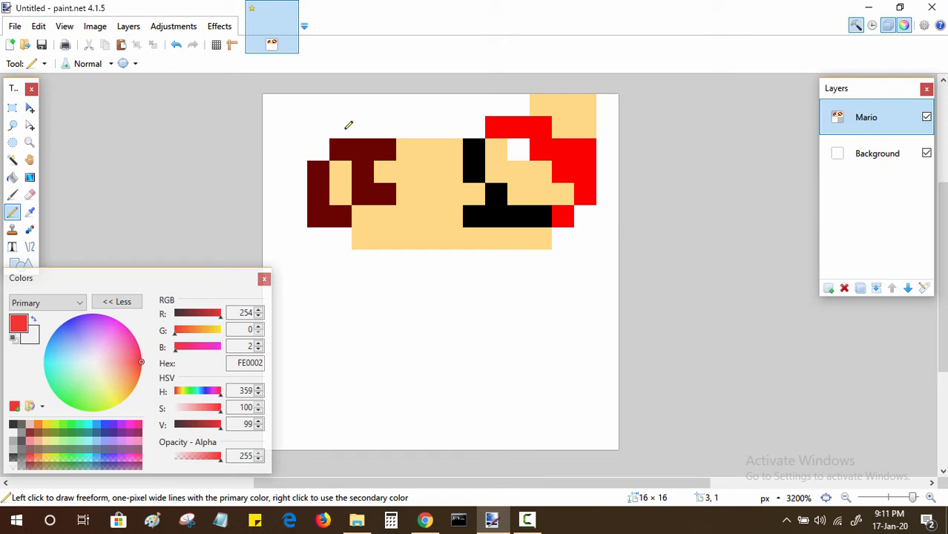
left_click_drag(341, 127, 487, 127)
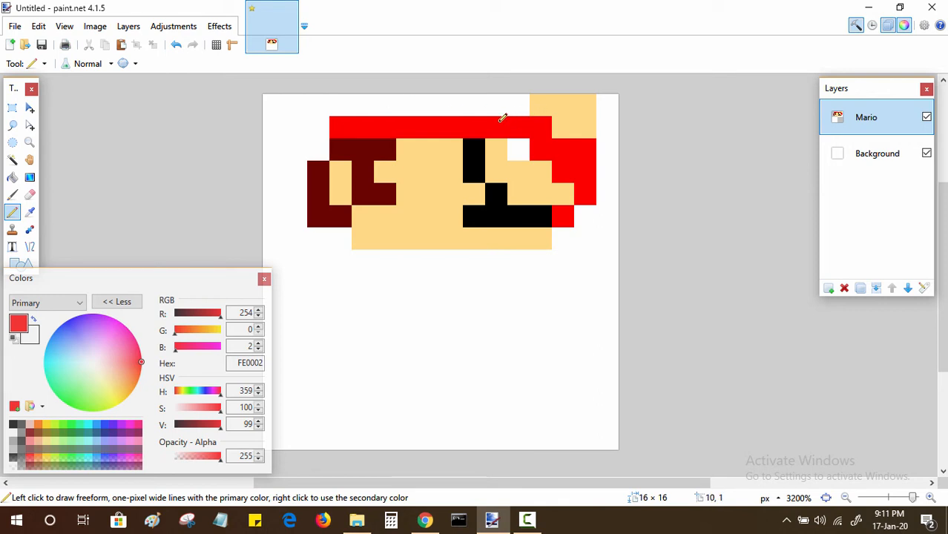
left_click(484, 105)
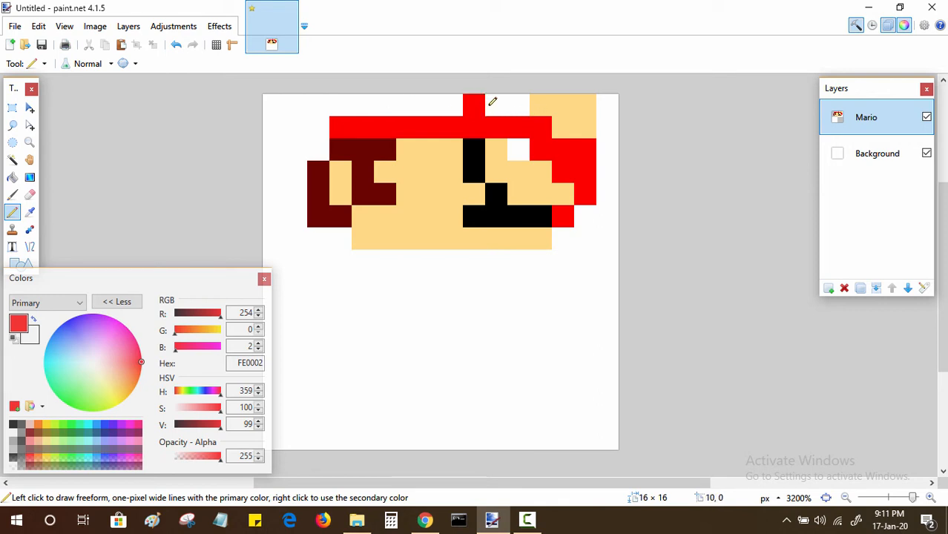
left_click(491, 102)
key("ctrl+z")
left_click_drag(363, 102, 453, 100)
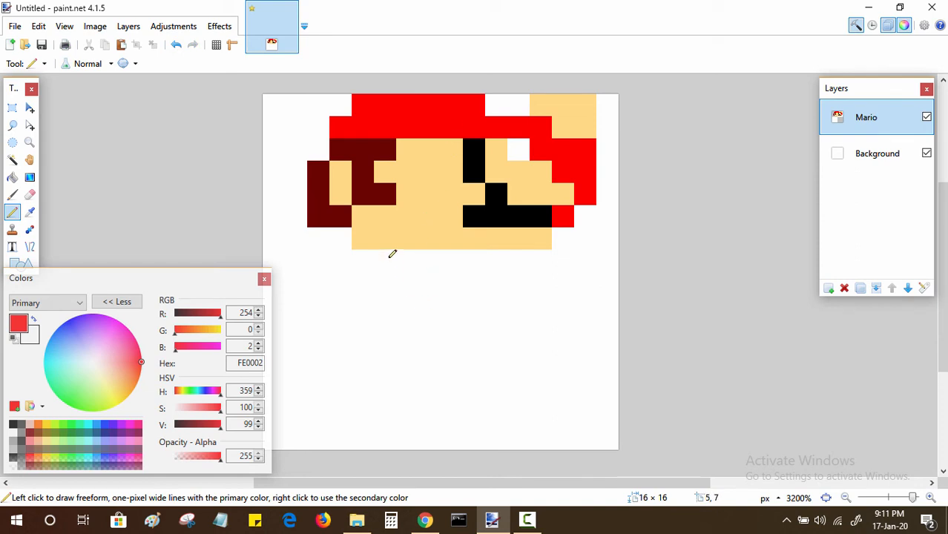
Step: Extend the red sleeve with pixels in columns 12–13 of row 6 and columns 11–12 of row 7
left_click(569, 235)
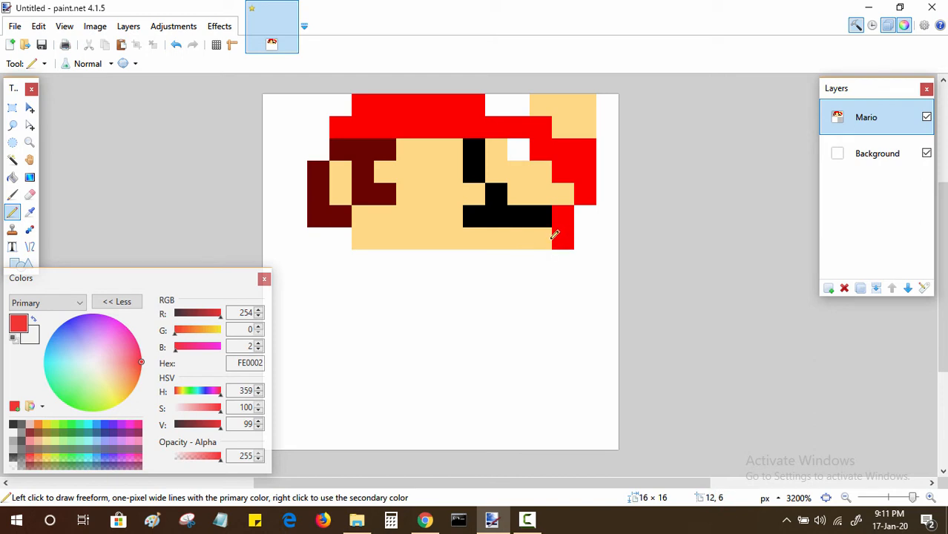
left_click(546, 236)
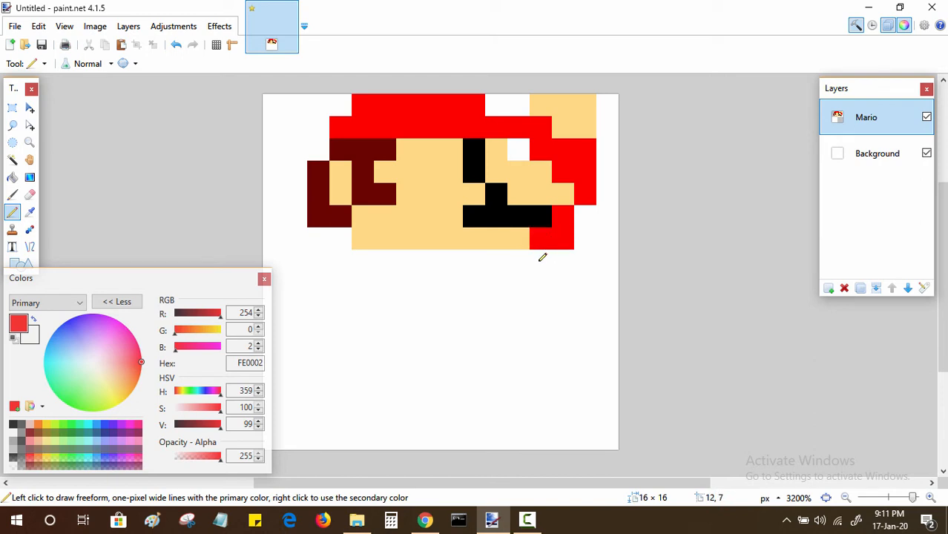
left_click(542, 257)
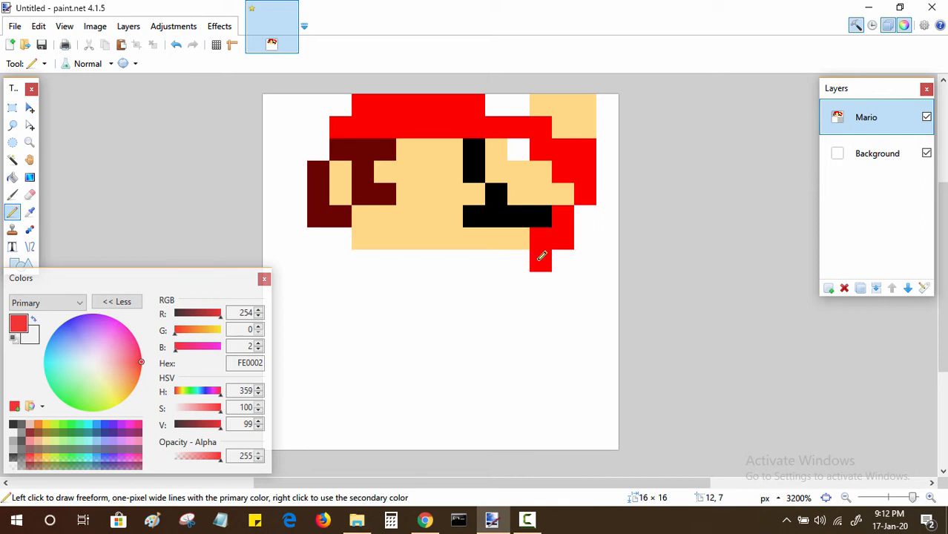
left_click(526, 257)
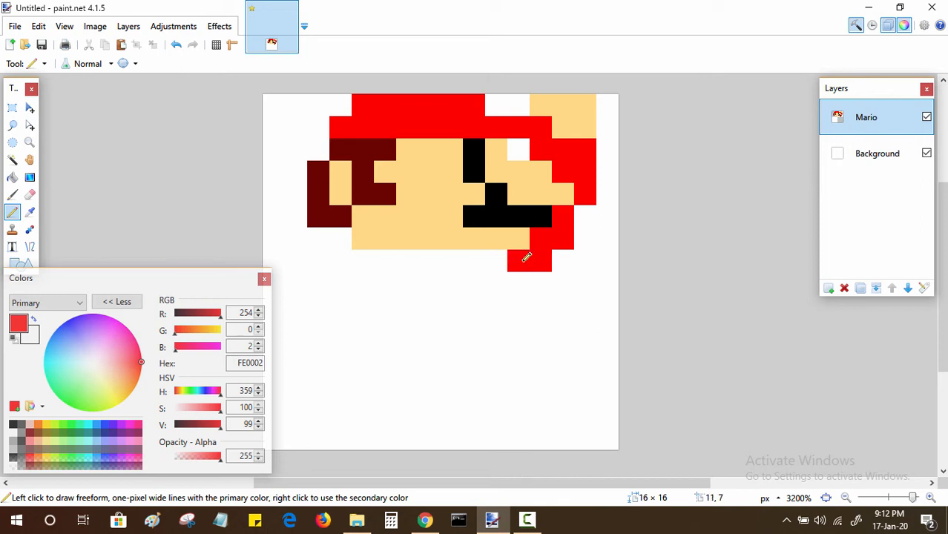
Step: Copy the blue hex code 0001FC from the color scheme page in Chrome and set it as paint.net's primary color
left_click(425, 520)
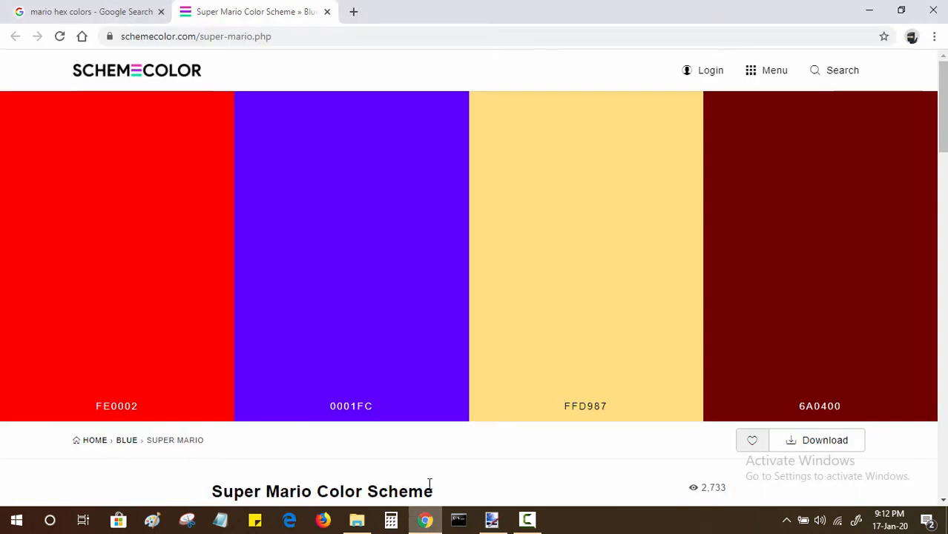
left_click(351, 324)
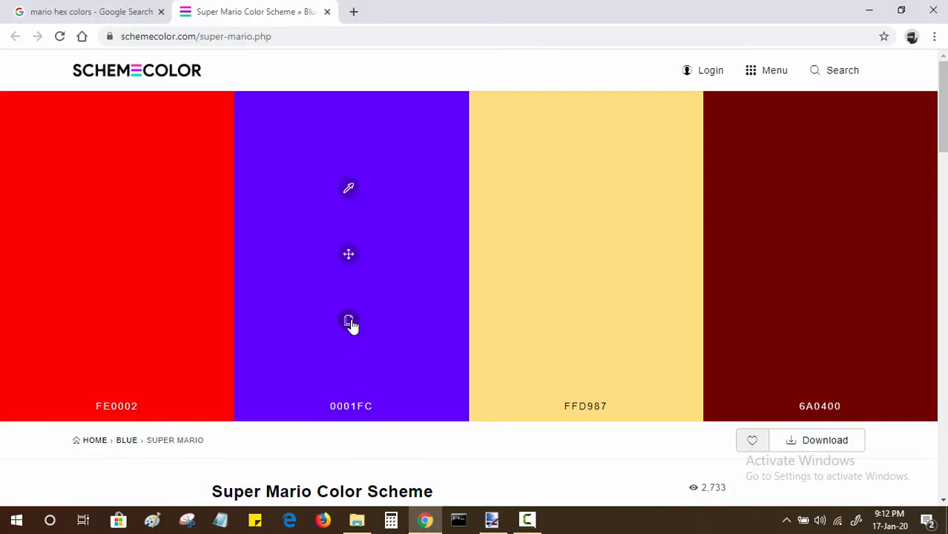
left_click(492, 519)
double_click(256, 362)
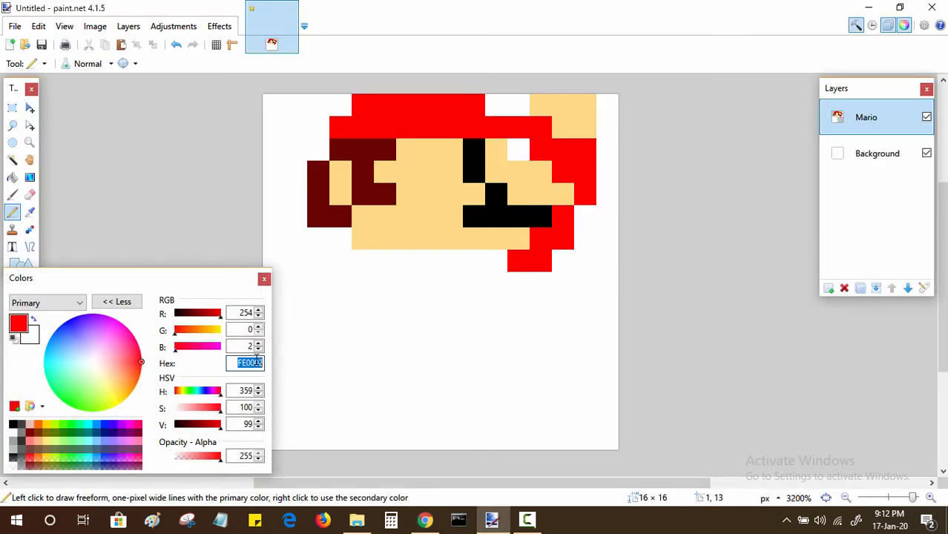
key("ctrl+v")
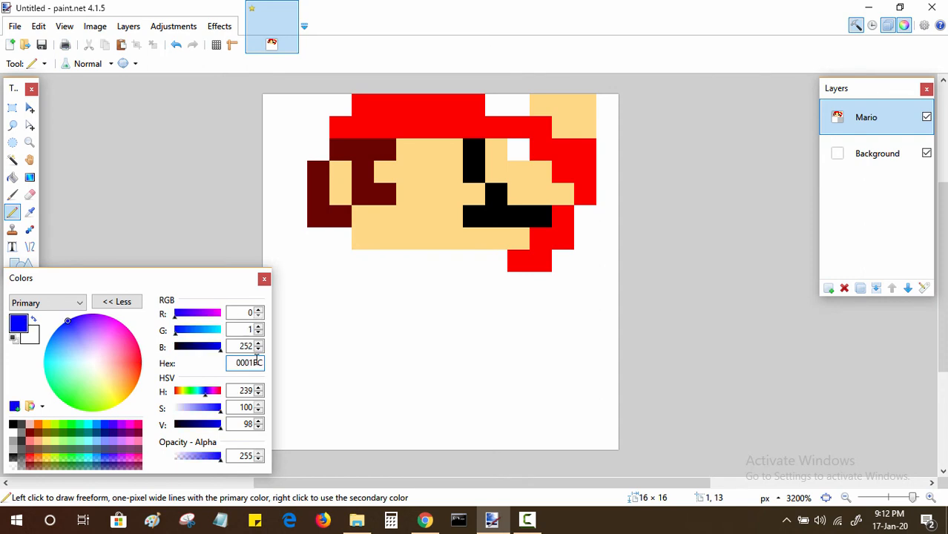
Step: Paint blue pixels in column 10 of row 7 and 11 of row 8, and sampled red pixels in column 10 of row 8 and 9 of row 7
left_click(502, 262)
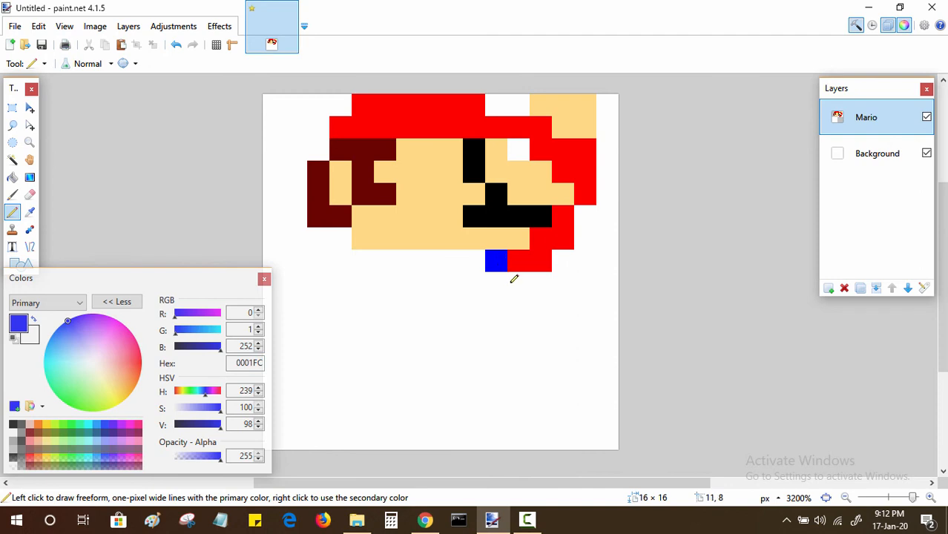
left_click(518, 280)
key("k")
left_click(526, 260)
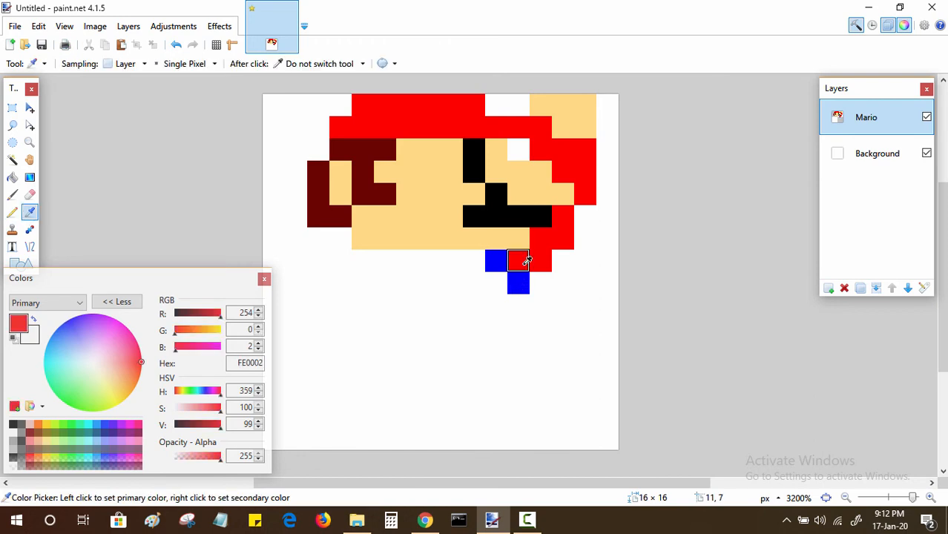
key("p")
left_click(497, 282)
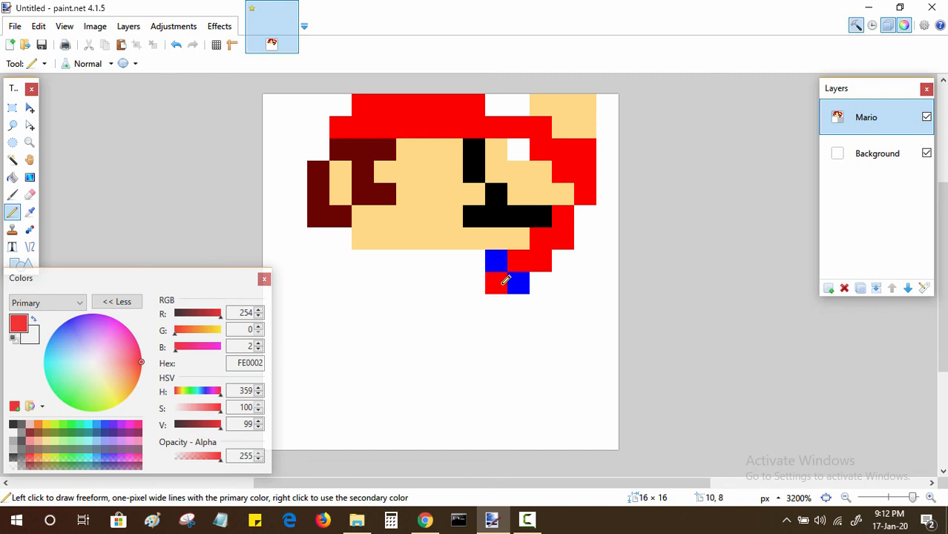
left_click(475, 261)
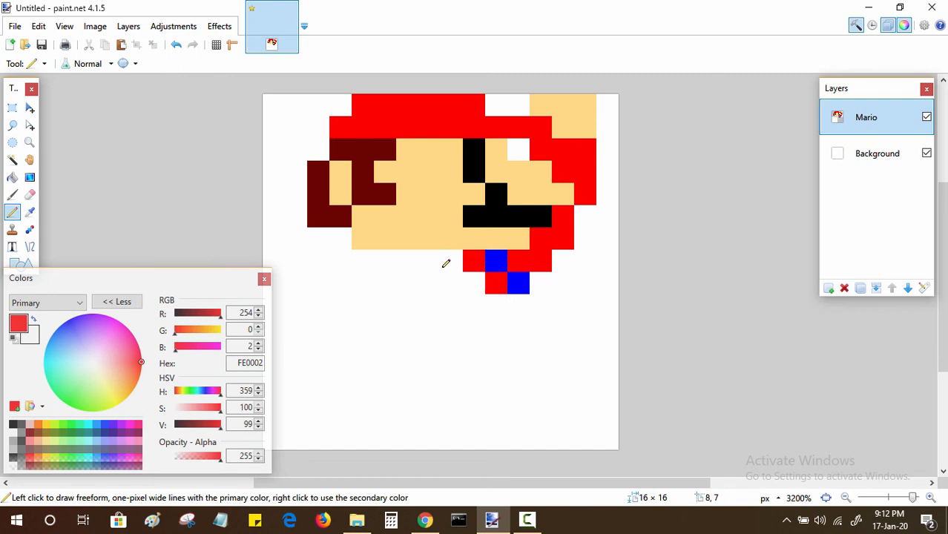
Step: Sample the blue and paint column 5 of row 7, 6 of row 8 and 6–11 of row 9, undoing the stray pixel in column 4
key("k")
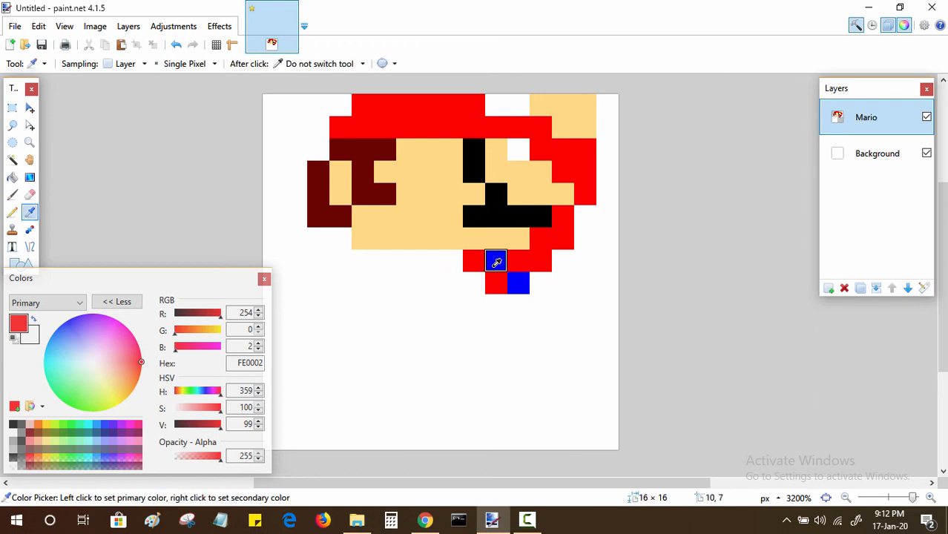
left_click(497, 262)
key("p")
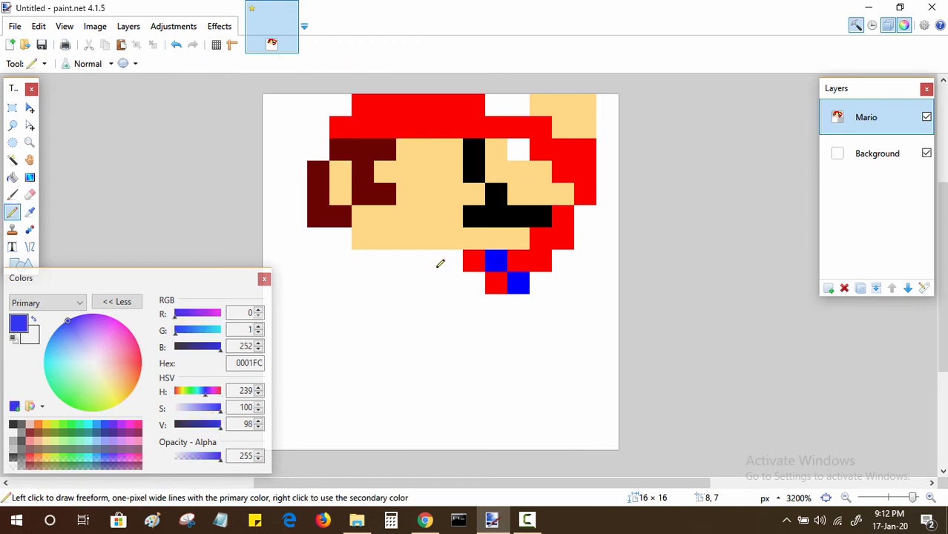
left_click(371, 257)
key("ctrl+z")
left_click(385, 257)
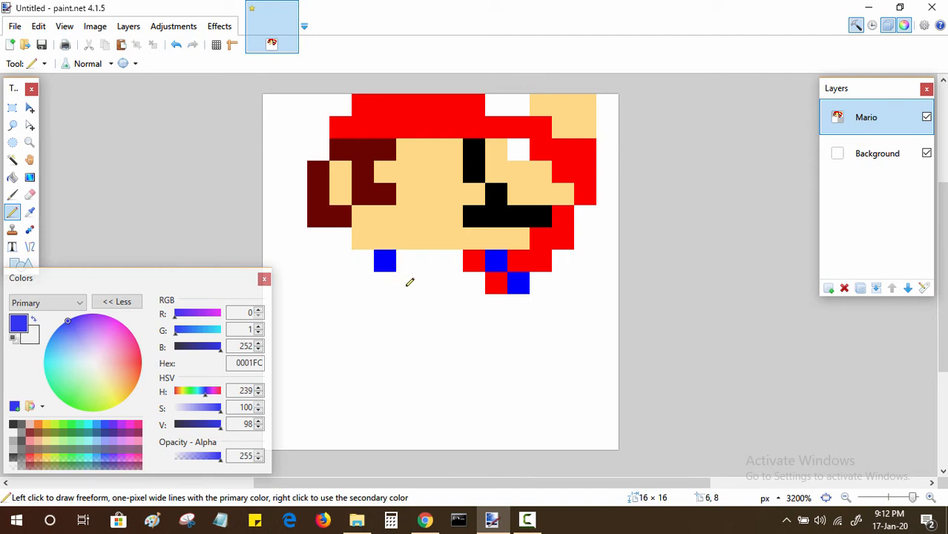
left_click(407, 283)
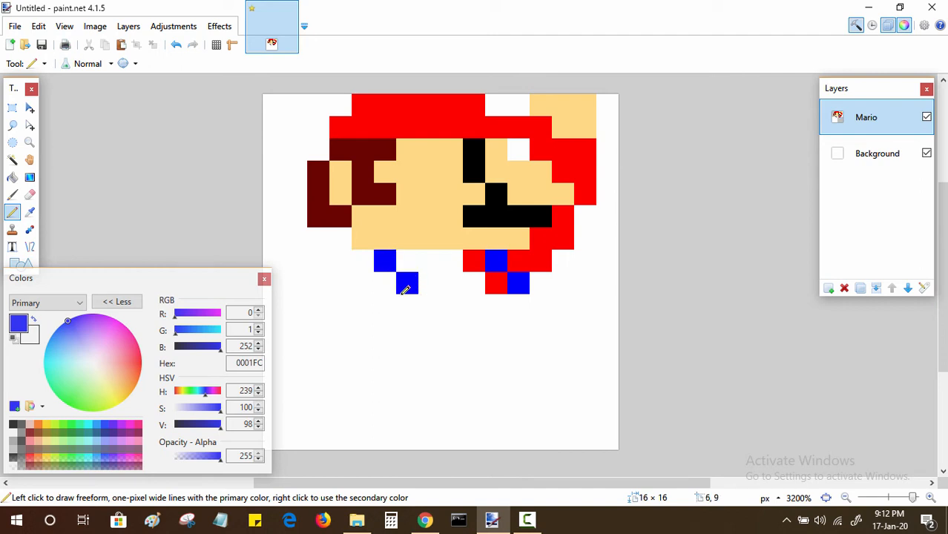
left_click(405, 305)
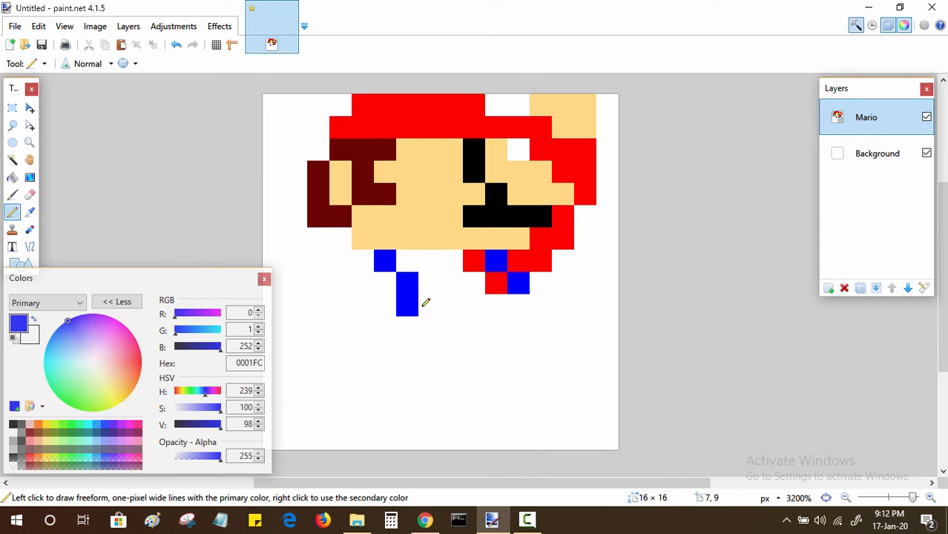
left_click_drag(426, 302, 515, 303)
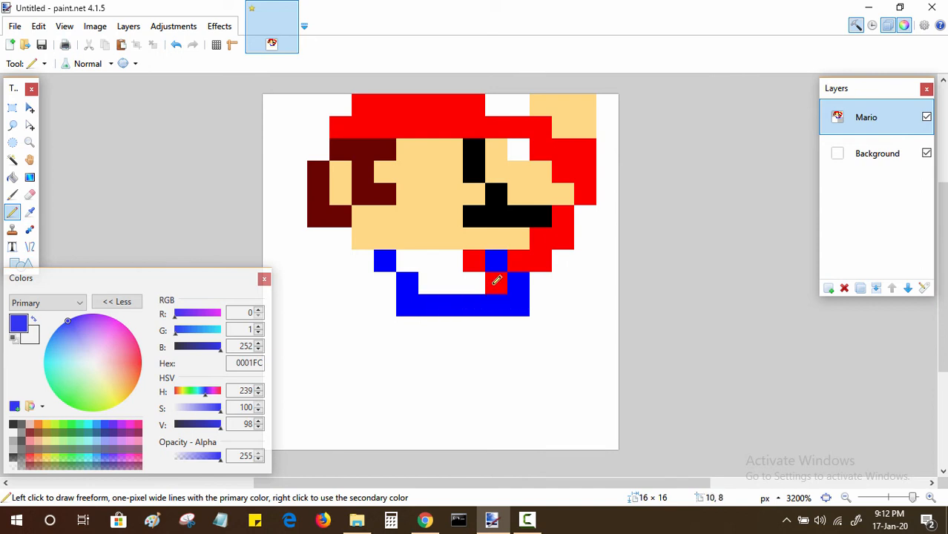
Step: Sample the red and fill the shirt in columns 6–8 of row 7 and columns 7–9 of row 8
key("k")
left_click(495, 279)
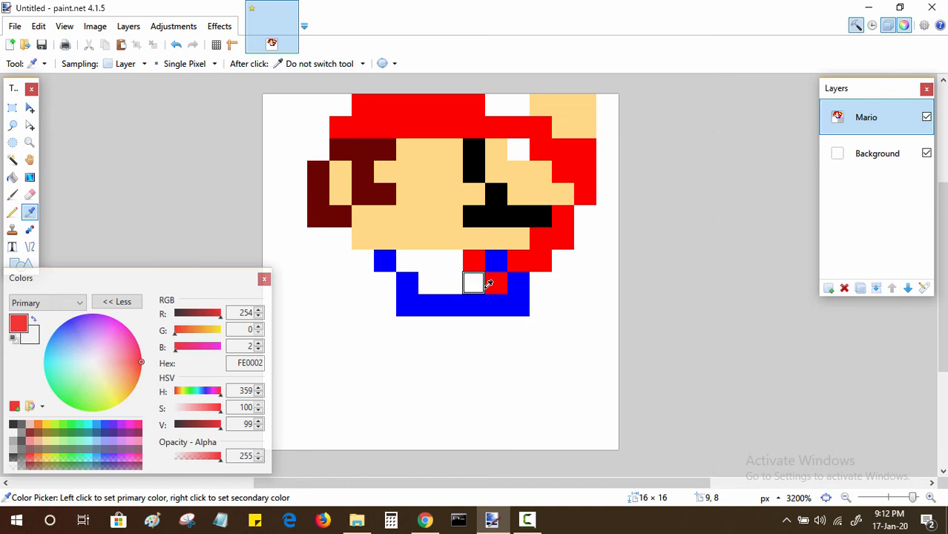
key("p")
left_click(414, 256)
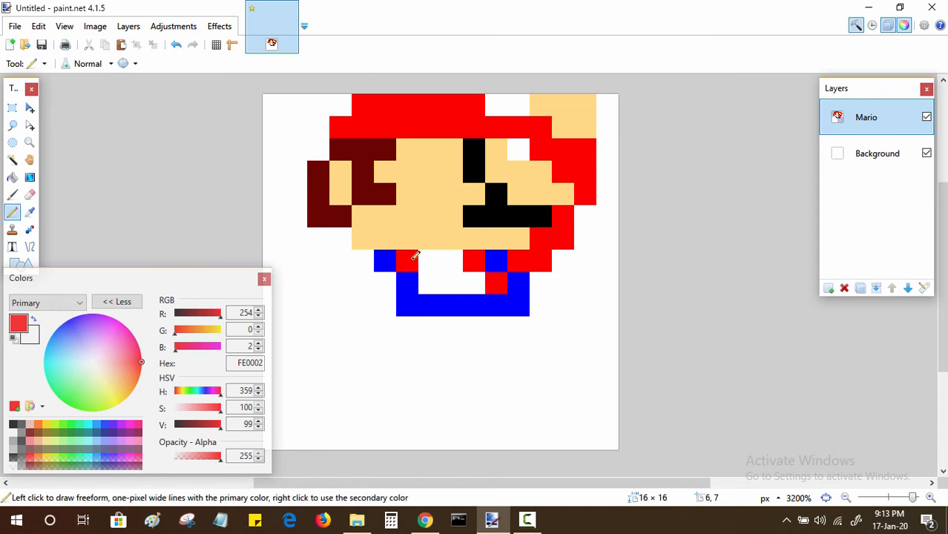
left_click(429, 260)
left_click(450, 258)
left_click(425, 278)
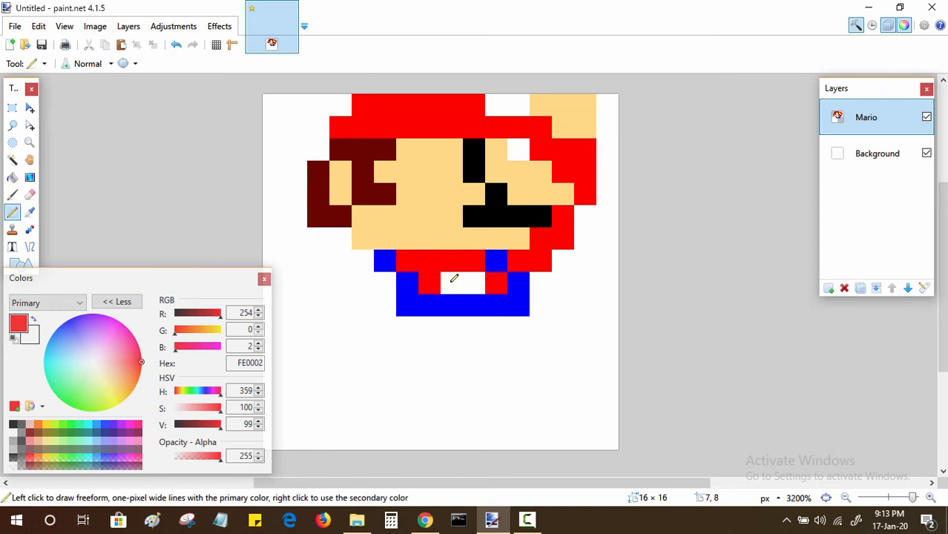
left_click_drag(454, 278, 476, 276)
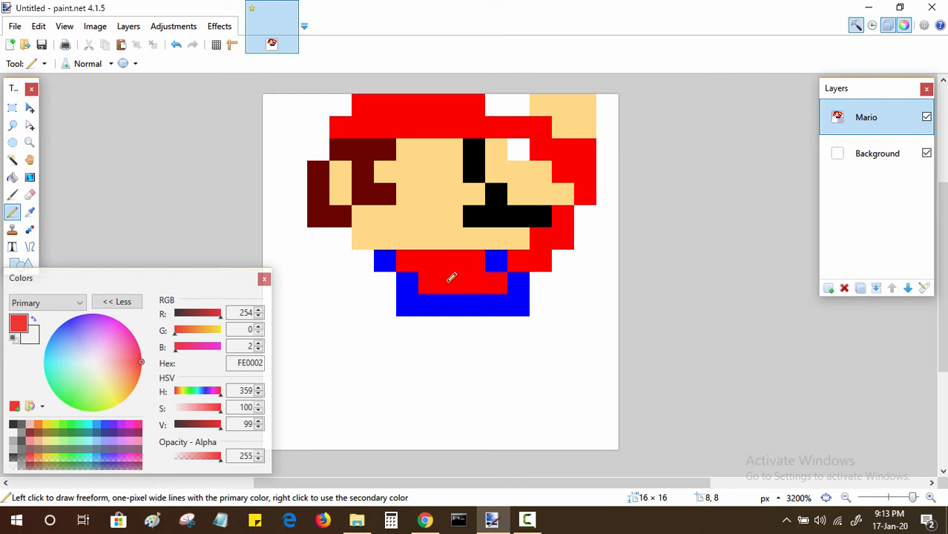
Step: Paint red pixels in column 4 of row 7 and columns 4–5 of rows 8 and 9, undoing the stray pixel in row 10
left_click(370, 257)
left_click(387, 281)
left_click(386, 303)
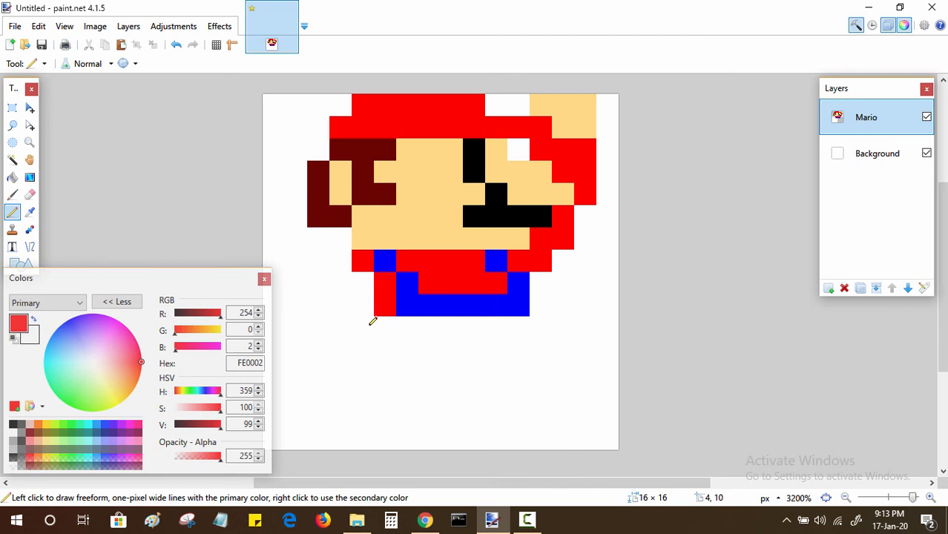
left_click(371, 324)
key("ctrl+z")
left_click(369, 276)
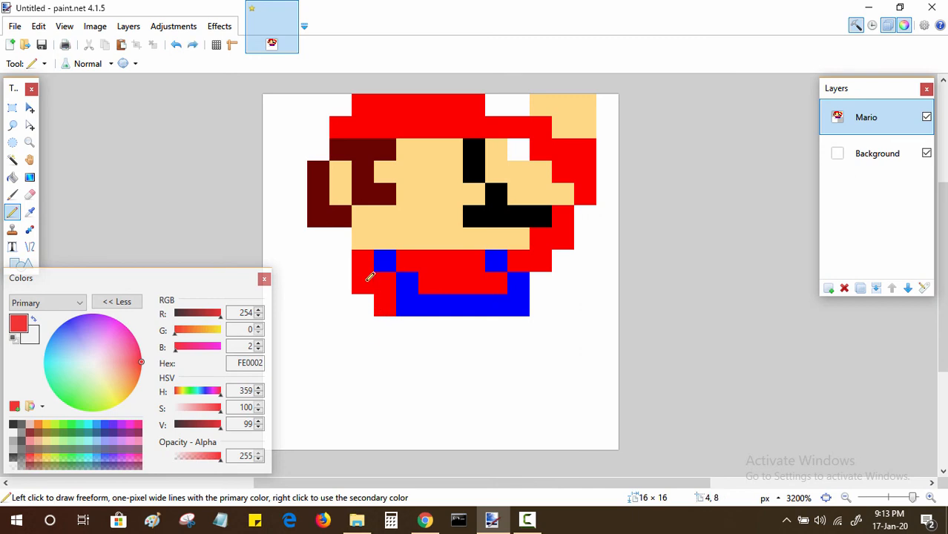
left_click(369, 298)
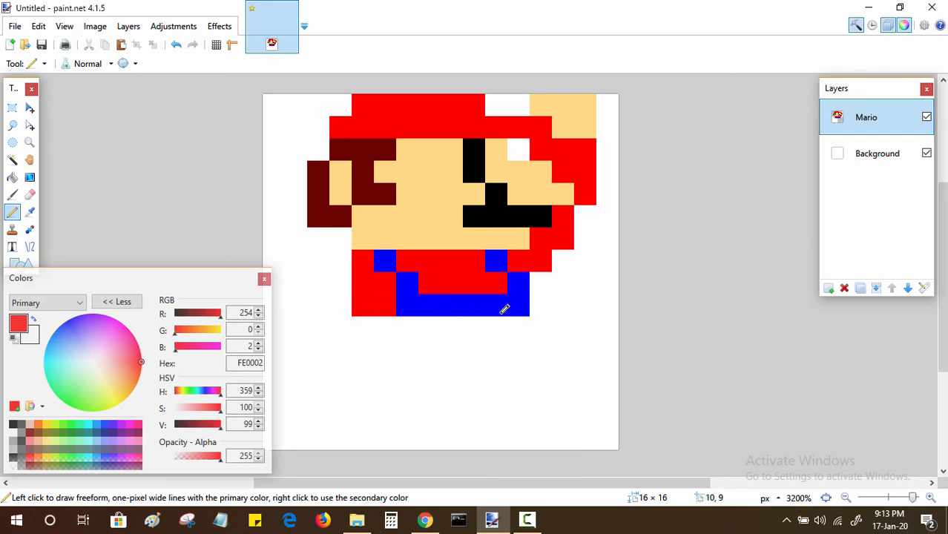
Step: Choose yellow FFD800 and paint the overall buttons in column 11 of row 9 and column 7 of row 10
left_click(46, 425)
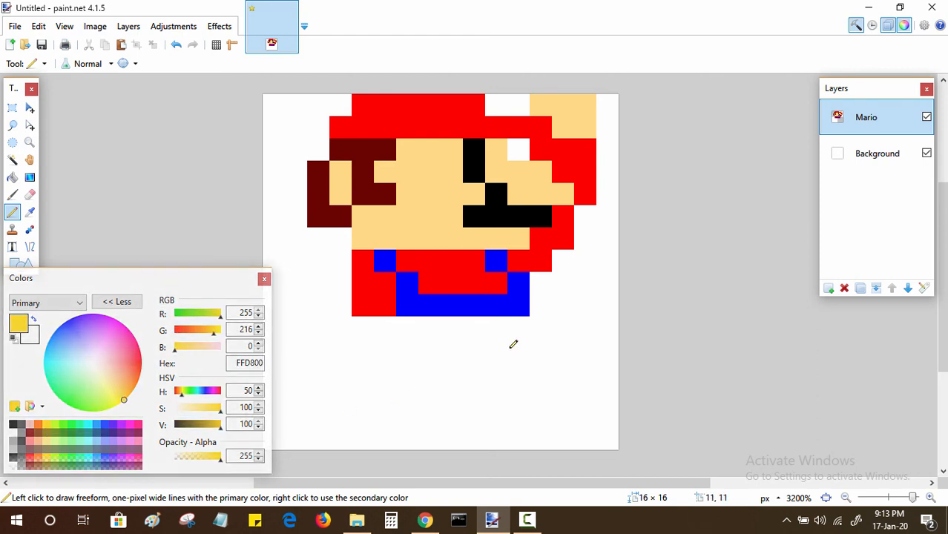
left_click(525, 305)
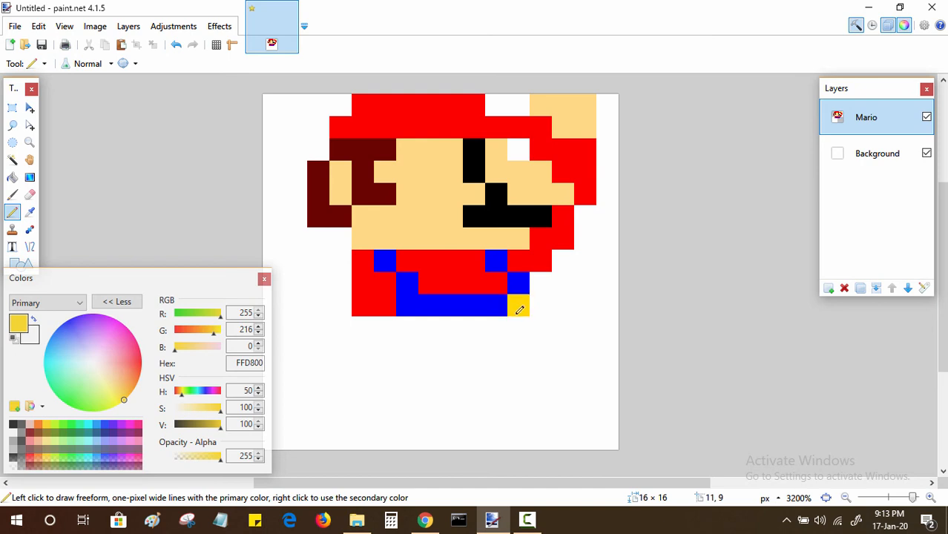
left_click(435, 325)
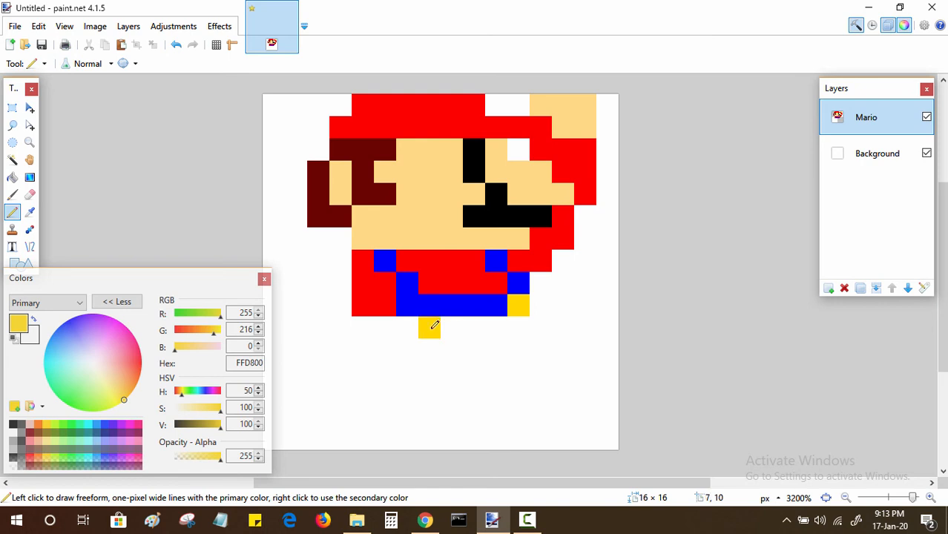
Step: Sample the blue and paint columns 5, 6 and 8–11 of row 10 and columns 12–13 of rows 9 and 10
key("k")
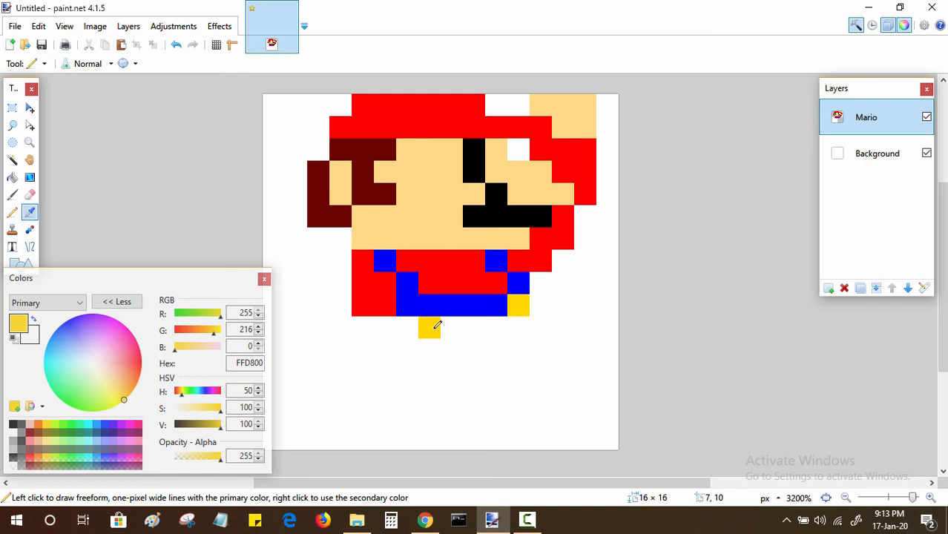
left_click(452, 306)
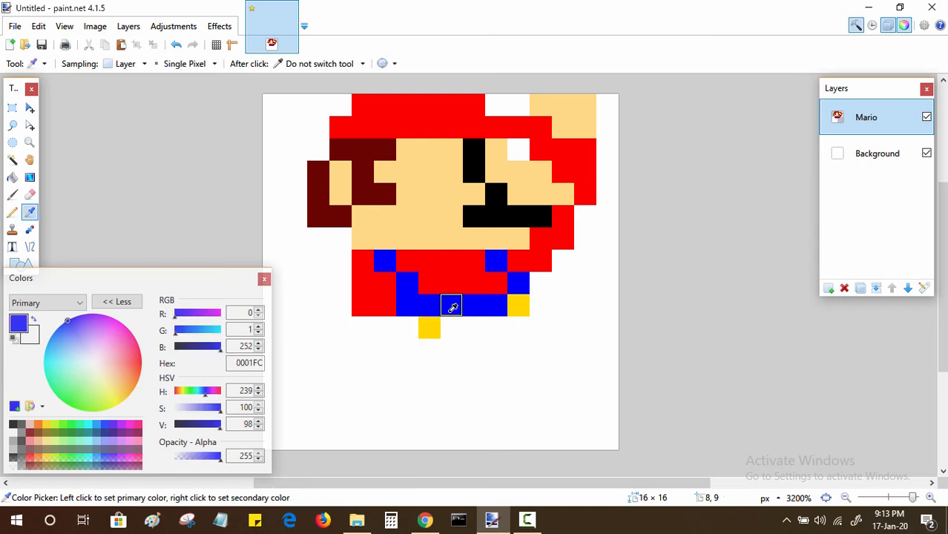
key("p")
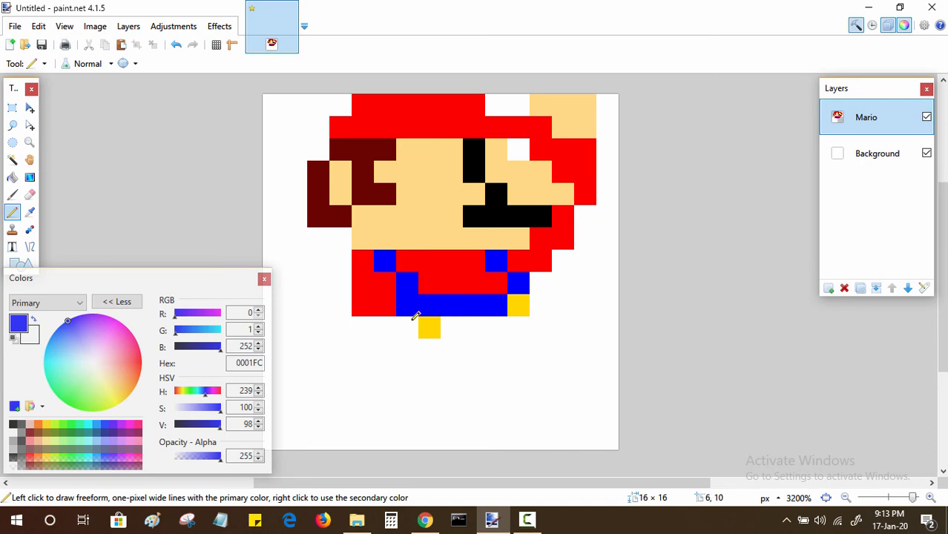
left_click(414, 318)
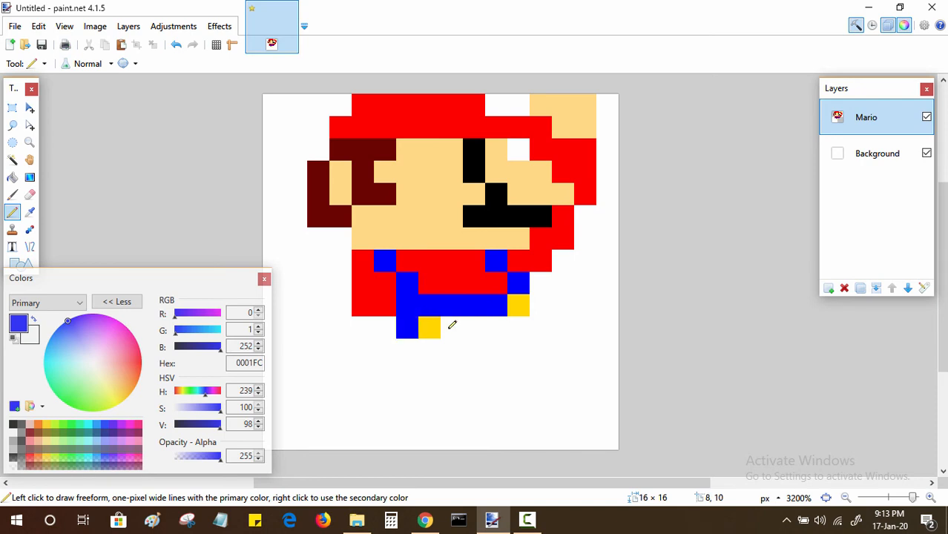
left_click_drag(452, 325, 516, 325)
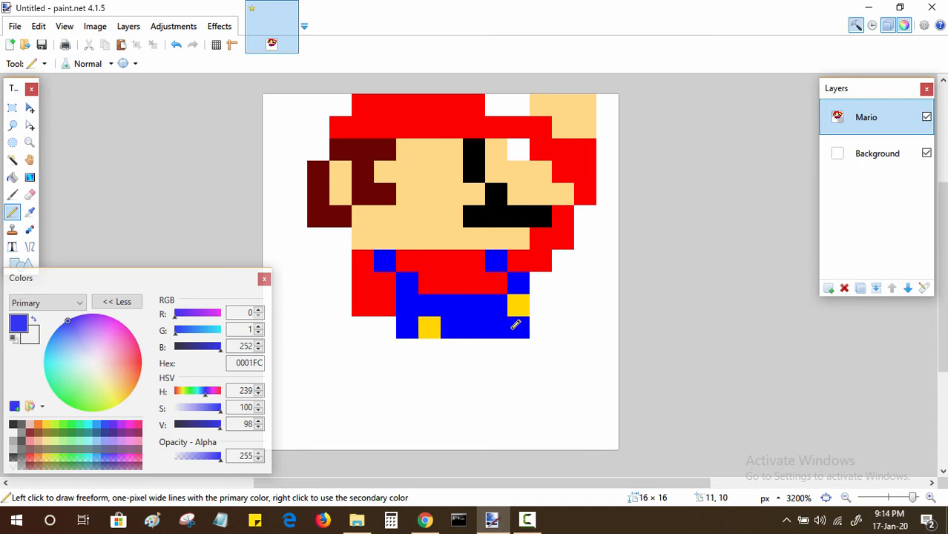
left_click(539, 306)
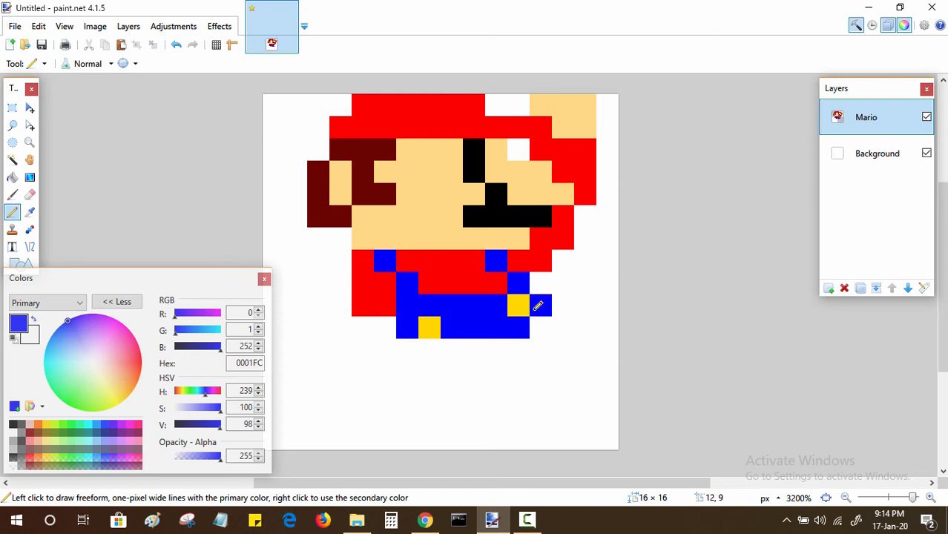
mouse_move(539, 305)
left_mouse_down()
mouse_move(556, 304)
mouse_move(563, 327)
mouse_move(546, 326)
left_mouse_up()
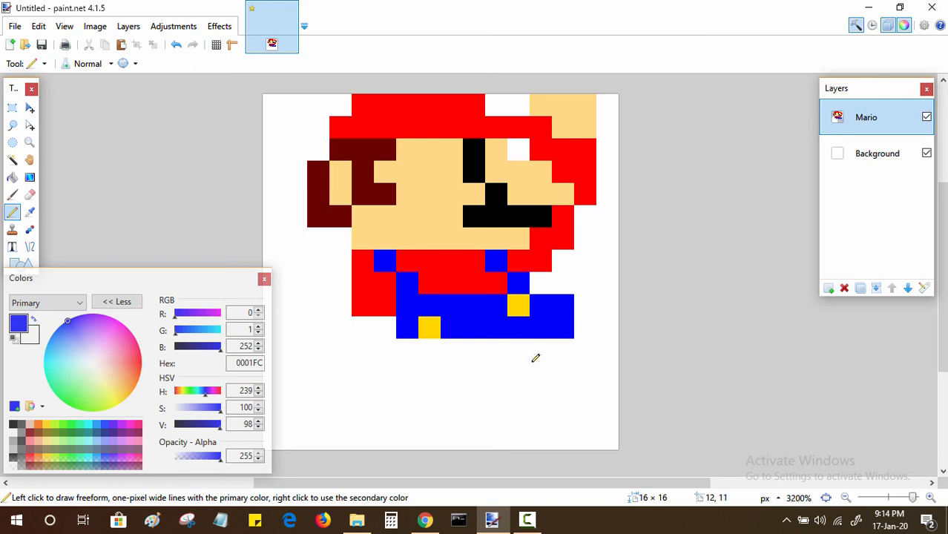
left_click(394, 329)
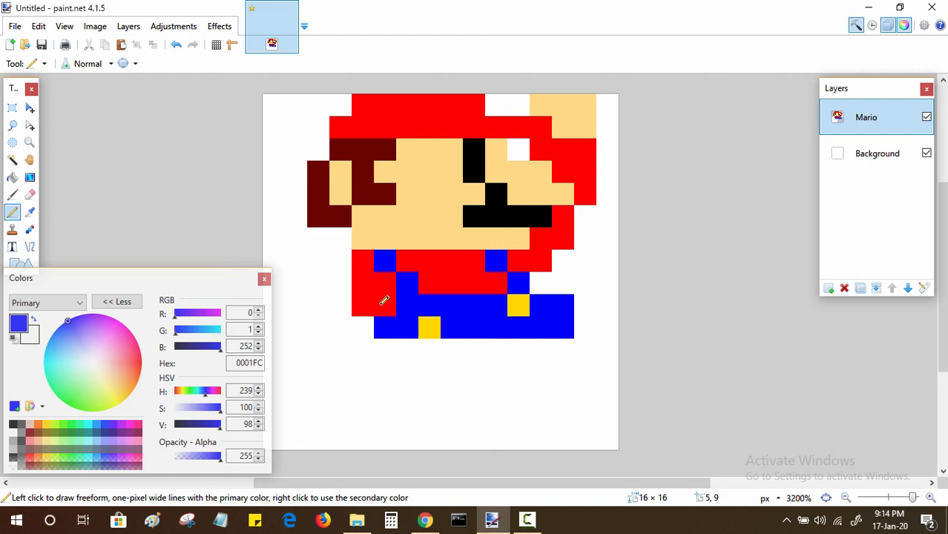
Step: Sample the red and paint column 4 of row 10 and column 3 of rows 7–9
key("k")
left_click(384, 301)
key("p")
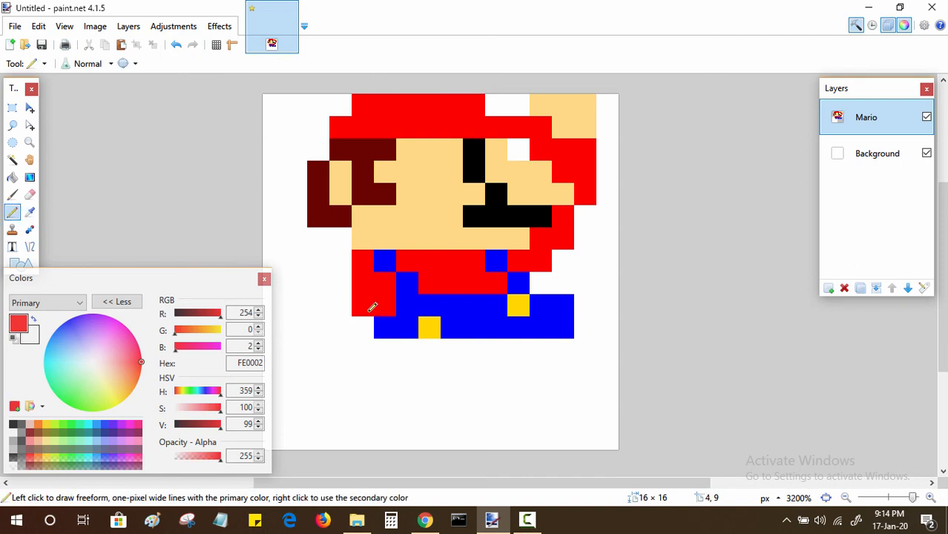
left_click(367, 319)
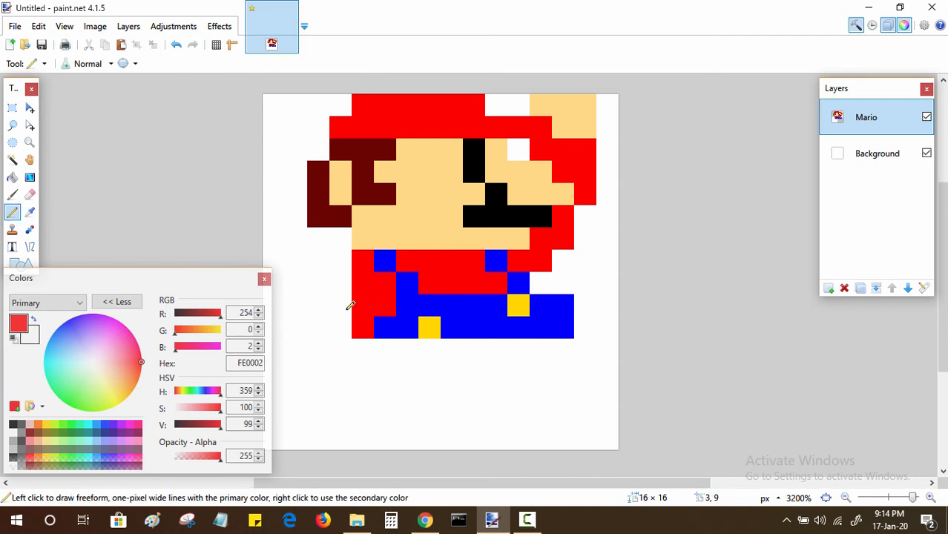
left_click(341, 302)
left_click(348, 280)
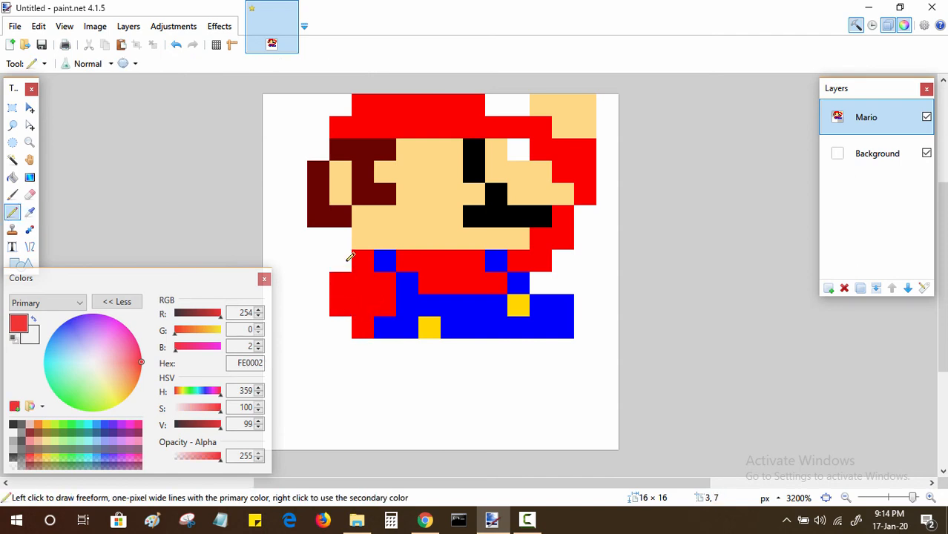
left_click(349, 257)
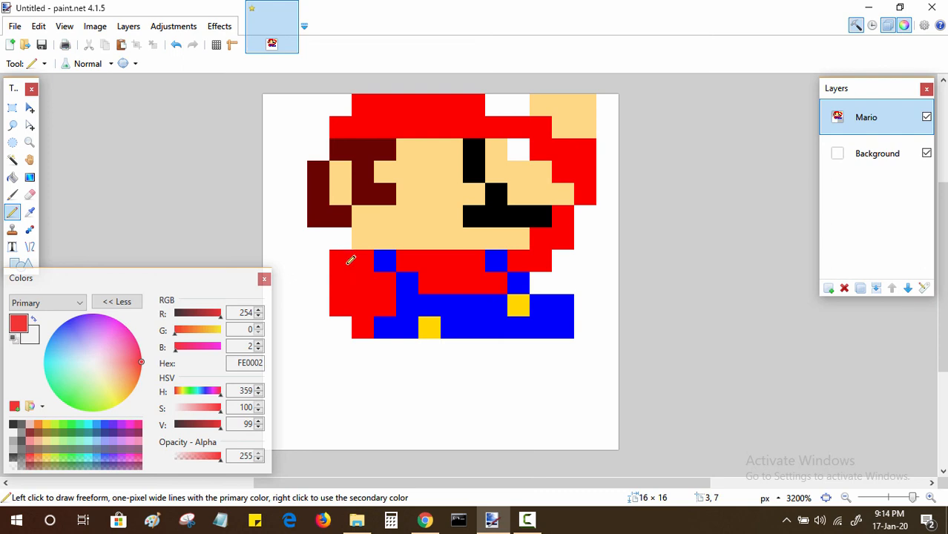
Step: Extend the red sleeve through column 2 of rows 7–9 and column 1 of rows 7 and 8
left_click(327, 305)
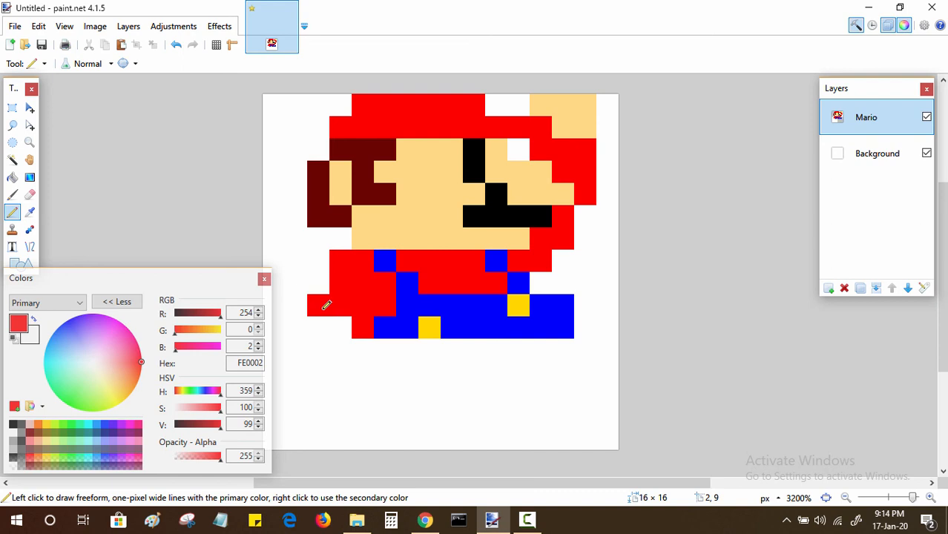
left_click(328, 282)
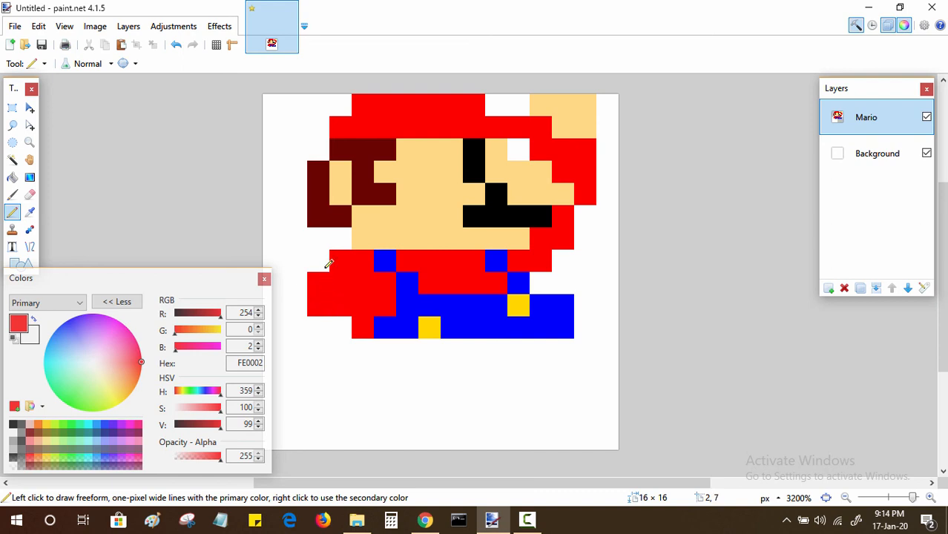
left_click(326, 267)
left_click(298, 281)
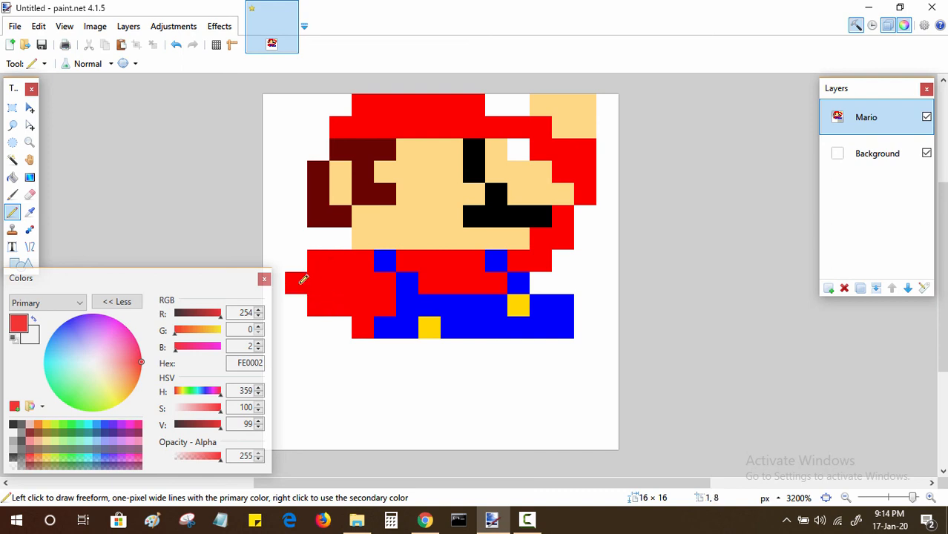
left_click(304, 261)
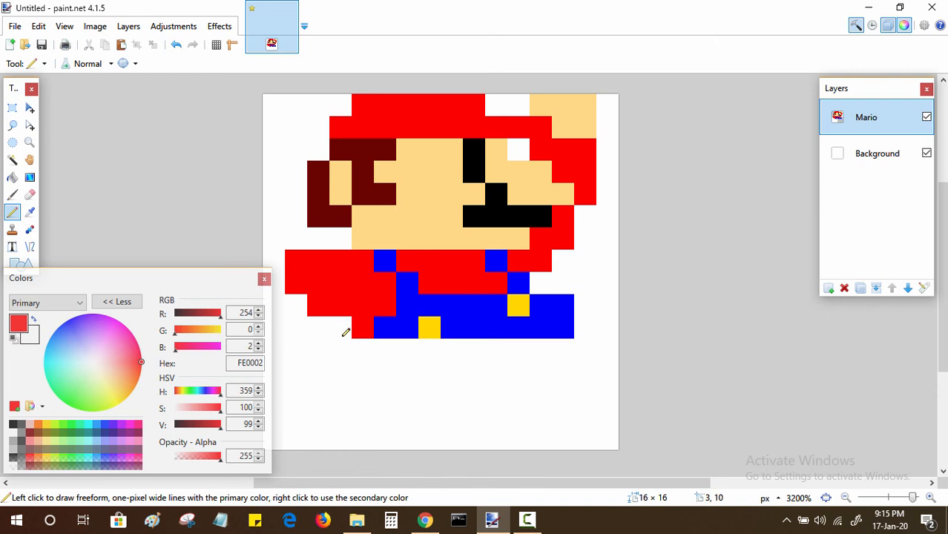
Step: Sample the blue and paint column 3 of rows 10 and 12 and column 4 of rows 11 and 12
key("k")
left_click(404, 329)
key("p")
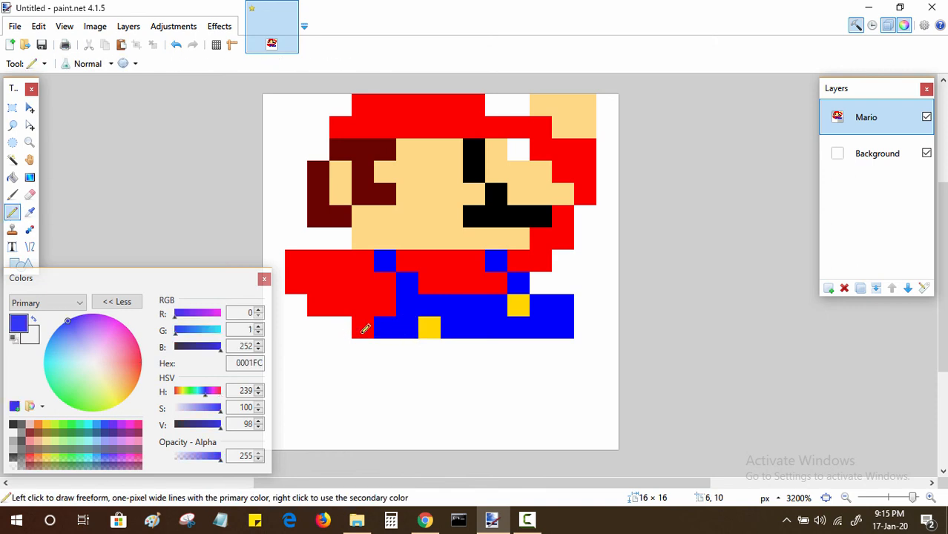
left_click(342, 328)
left_click(363, 348)
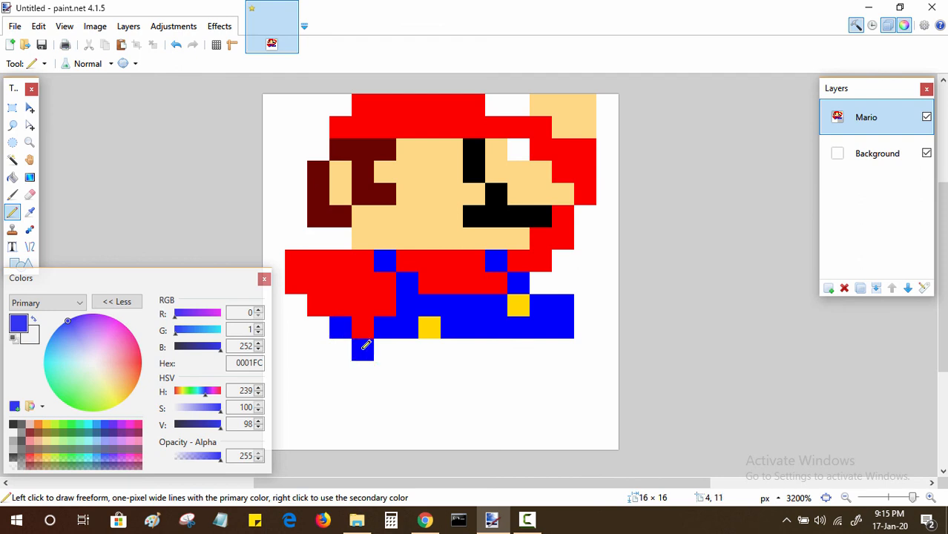
left_click(364, 364)
left_click(348, 369)
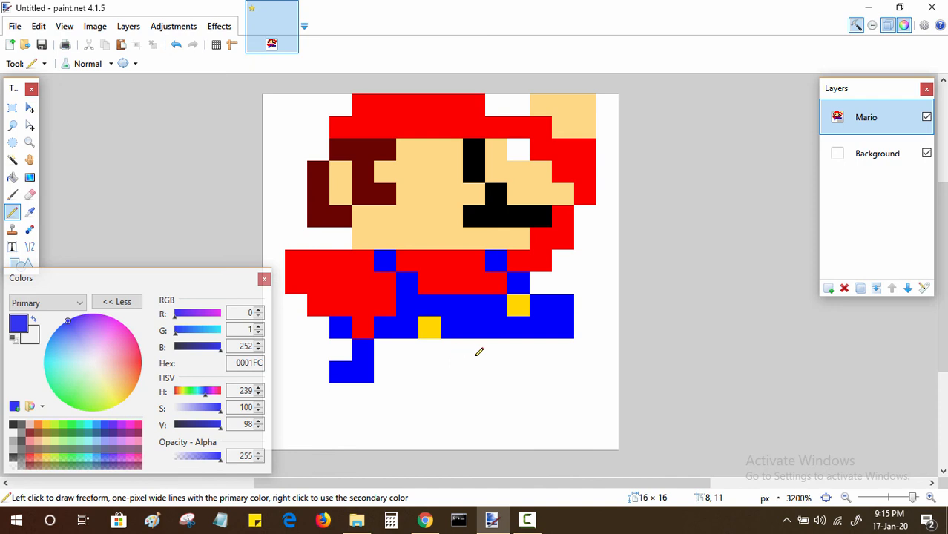
Step: Sample the hair's dark brown and paint the front shoe in column 15 of row 7 and columns 14–15 of rows 8–10
key("k")
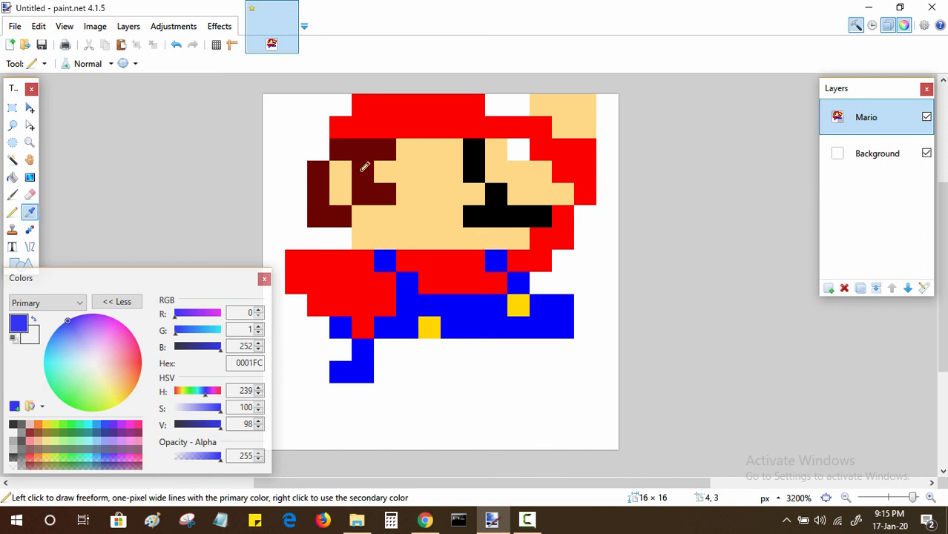
left_click(363, 171)
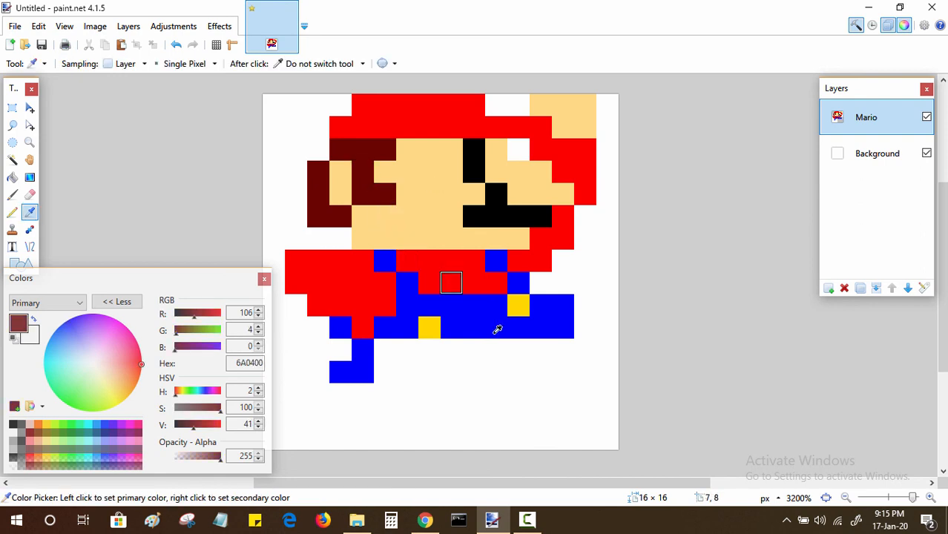
key("p")
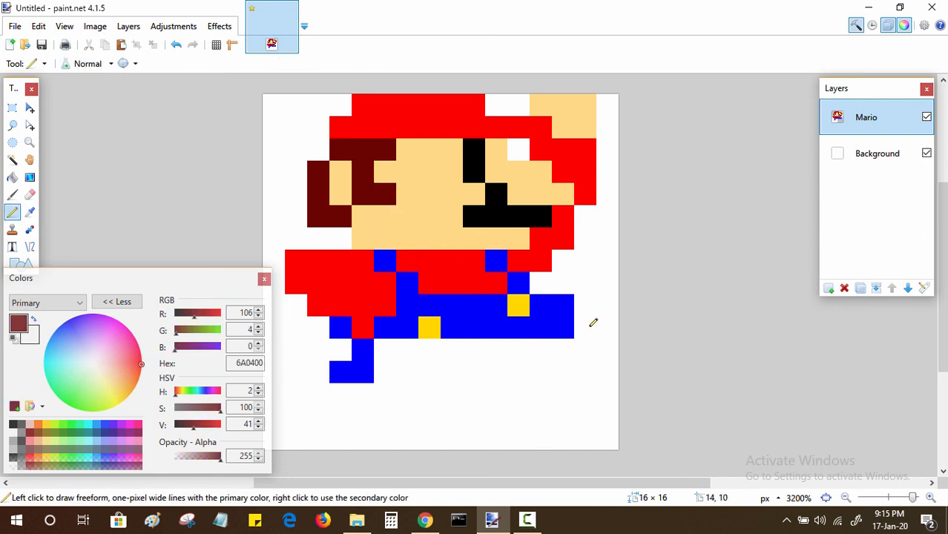
left_click(586, 282)
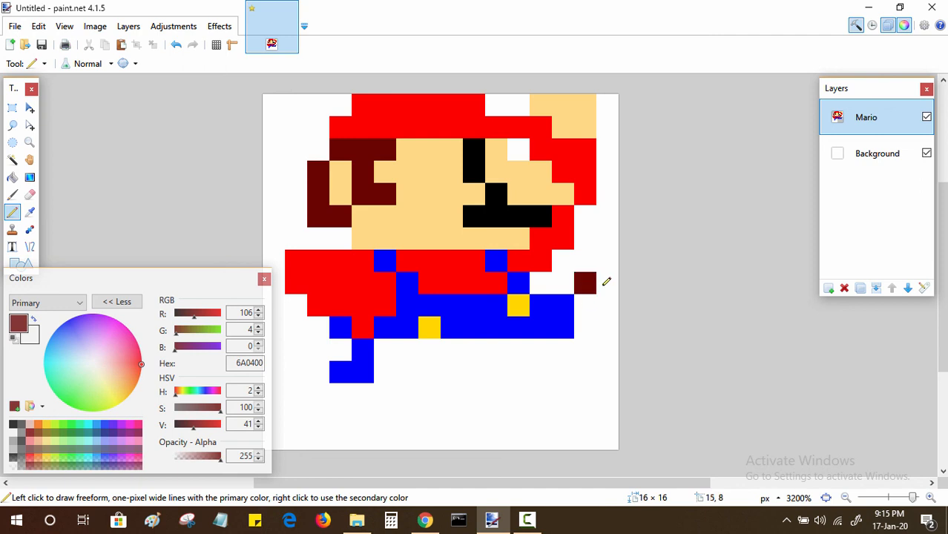
left_click(607, 282)
left_click(609, 266)
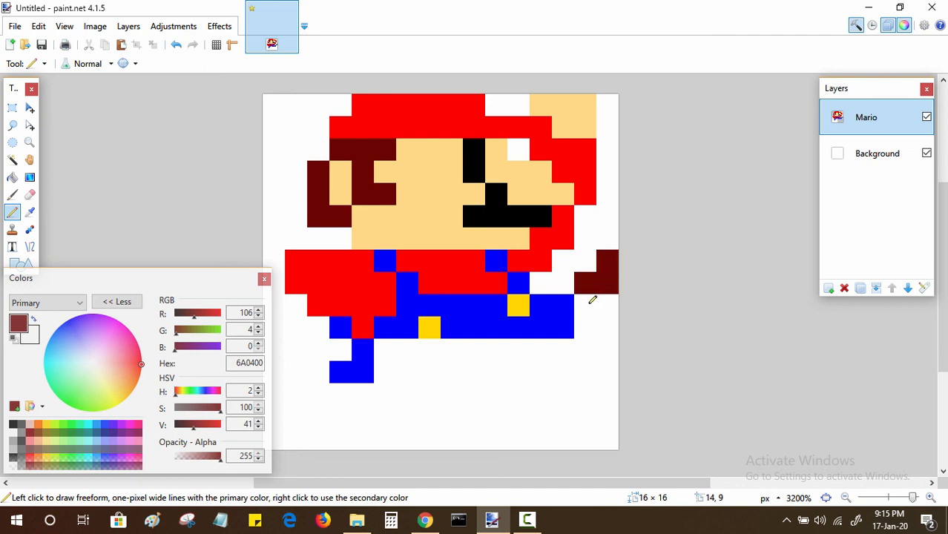
left_click(591, 300)
left_click(613, 300)
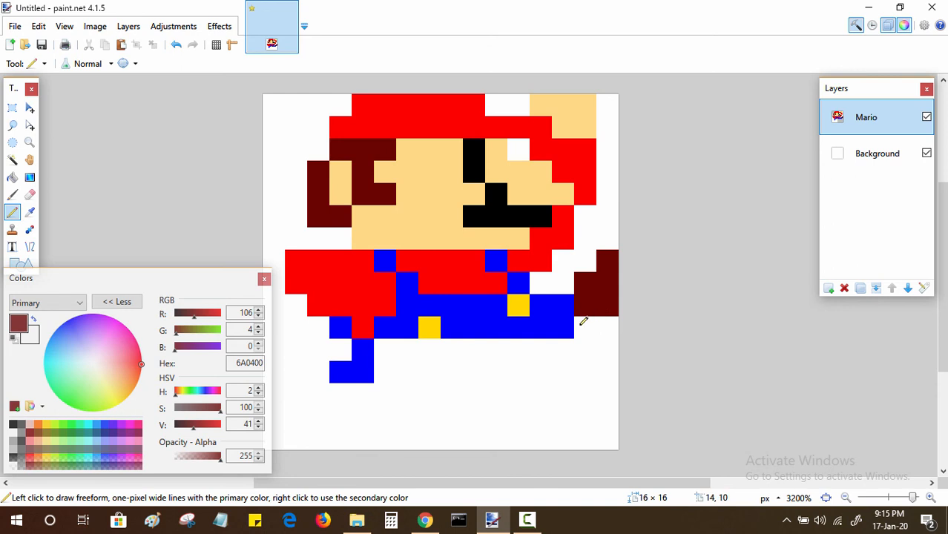
left_click(583, 322)
left_click(610, 323)
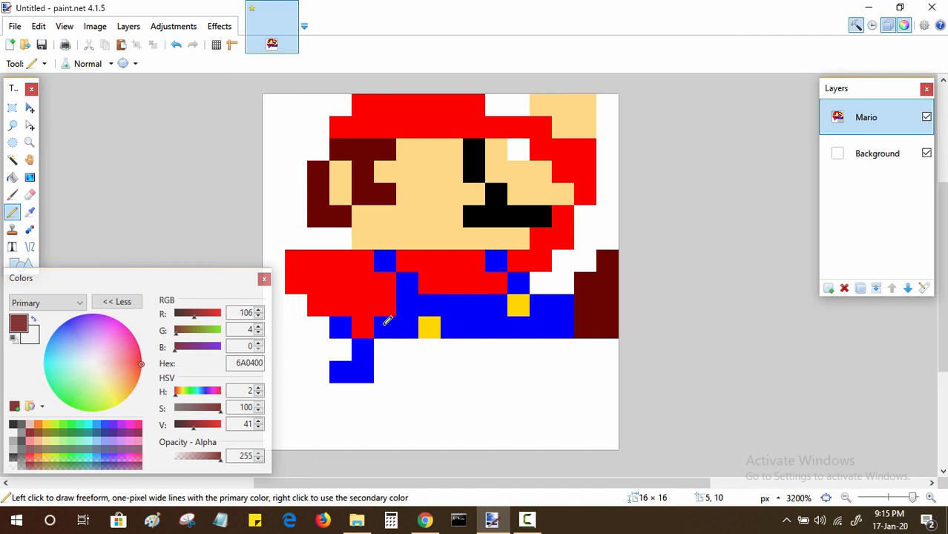
Step: Sample the skin tone, paint the hand in column 1 of row 9 and column 0 of rows 8–10, and collapse the expanded color options
key("k")
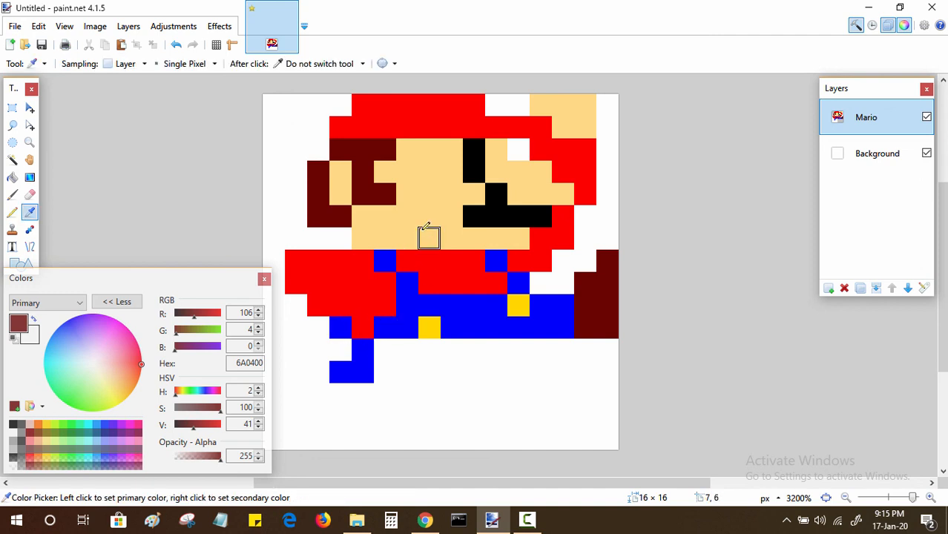
left_click(427, 226)
key("p")
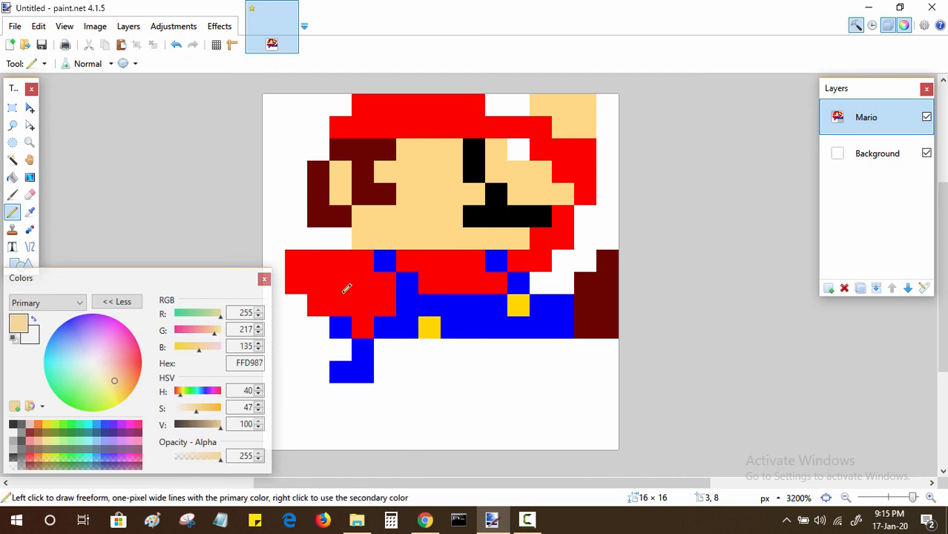
left_click(299, 301)
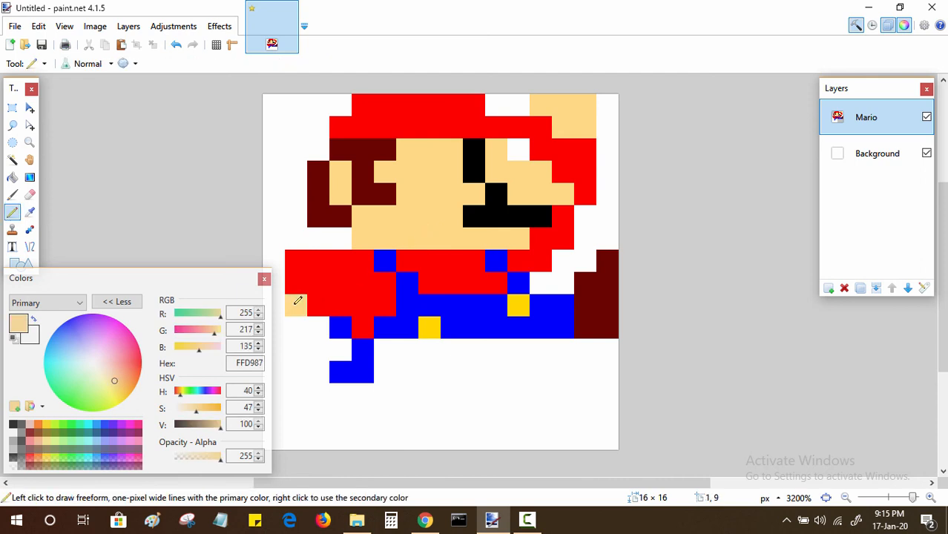
left_click(280, 285)
left_click(275, 303)
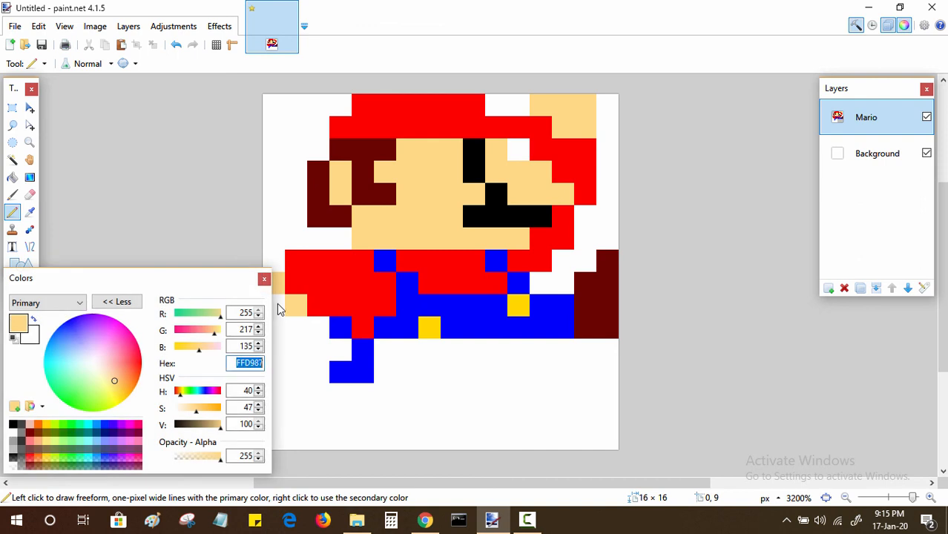
left_click(112, 303)
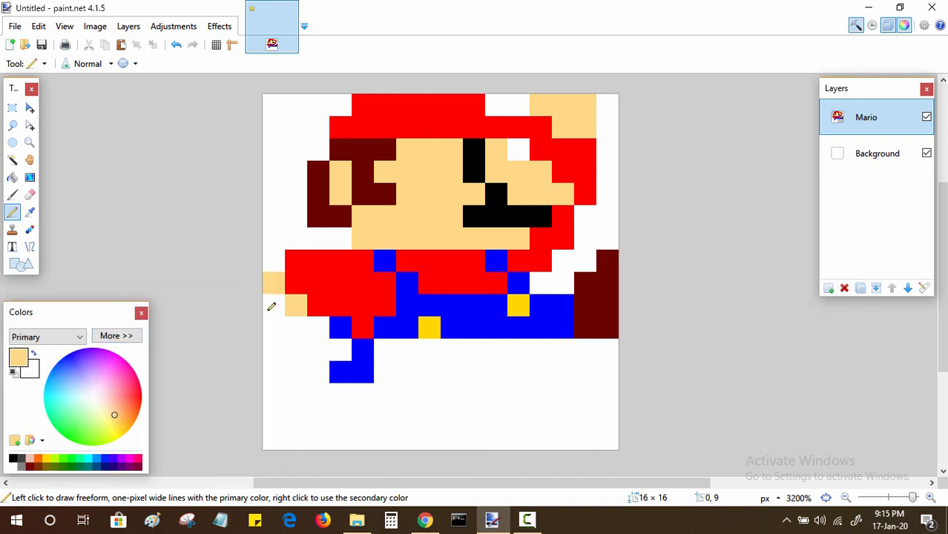
left_click(271, 305)
left_click(273, 324)
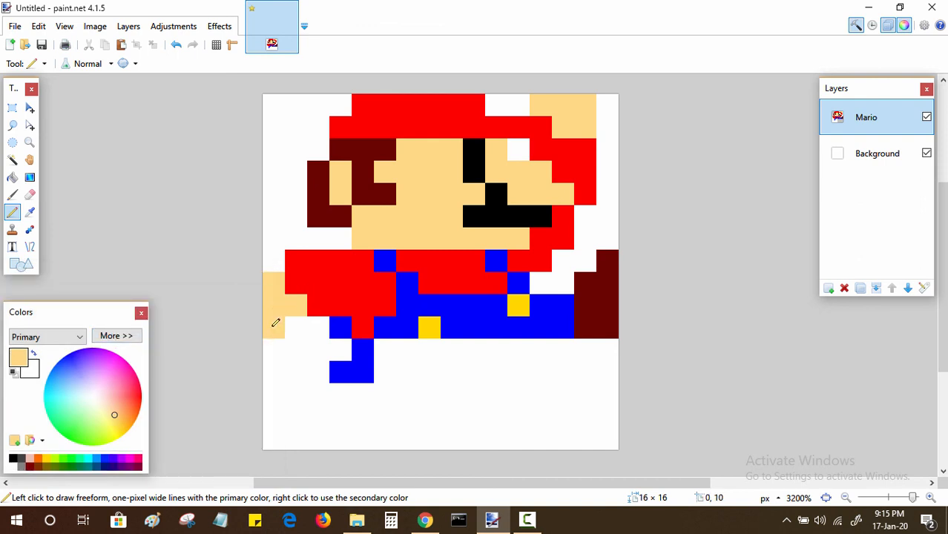
Step: Sample the front shoe's dark brown and paint the rear shoe in columns 1–3 of row 11 and columns 1–2 of row 12
key("k")
left_click(607, 300)
key("p")
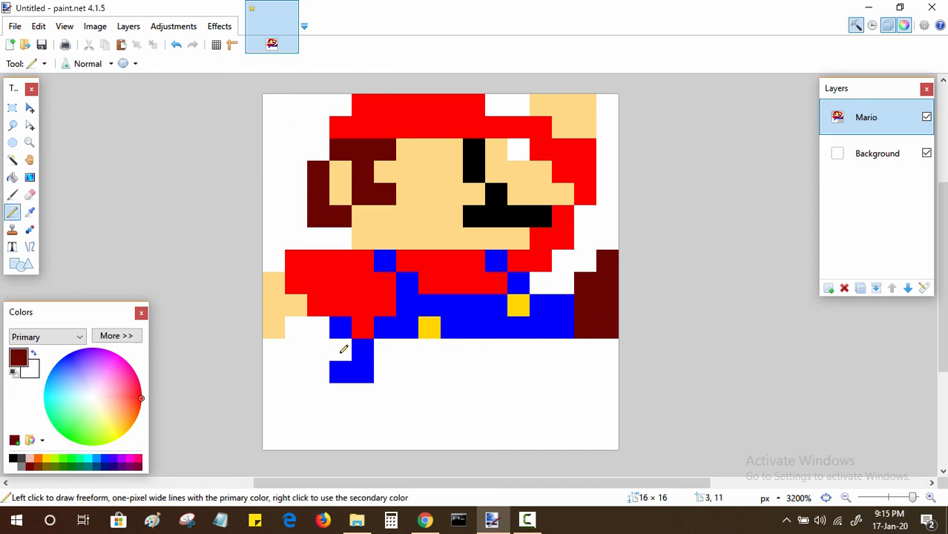
left_click_drag(345, 342, 326, 349)
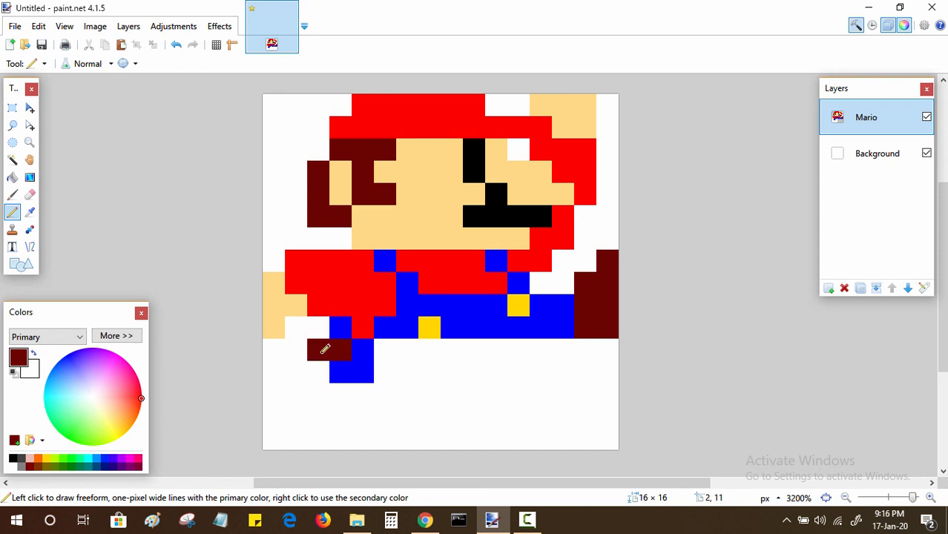
left_click(320, 367)
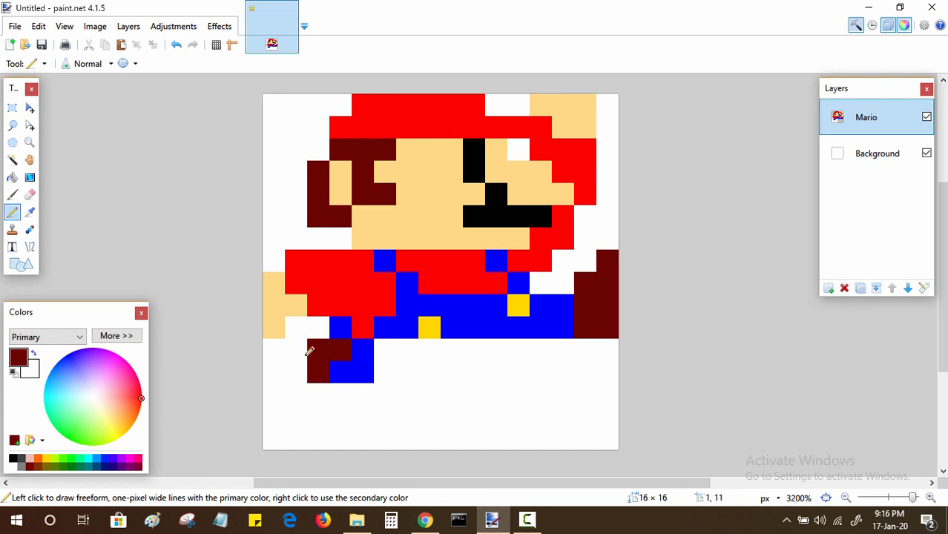
left_click(302, 350)
left_click(302, 368)
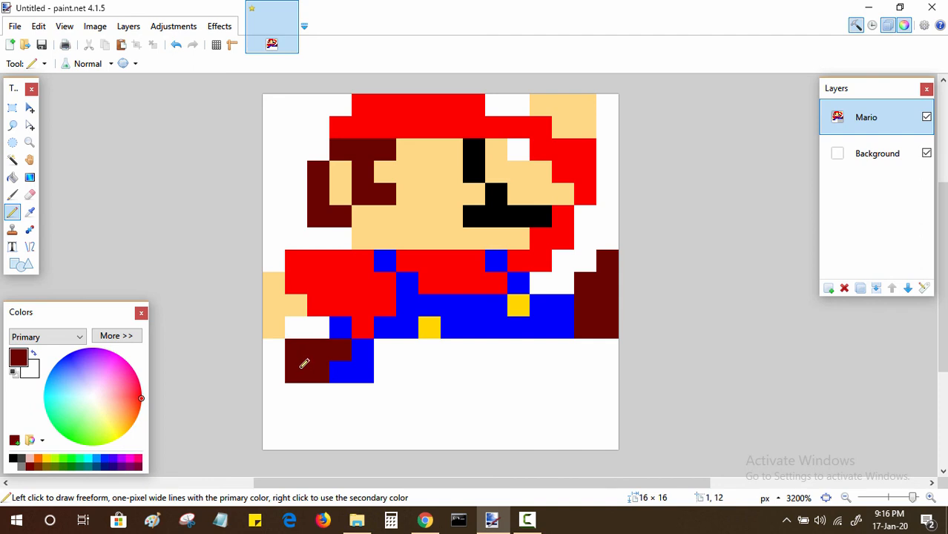
Step: Extend the rear shoe in dark brown through column 0 of row 12 and columns 0–1 of rows 13 and 14
left_click(276, 373)
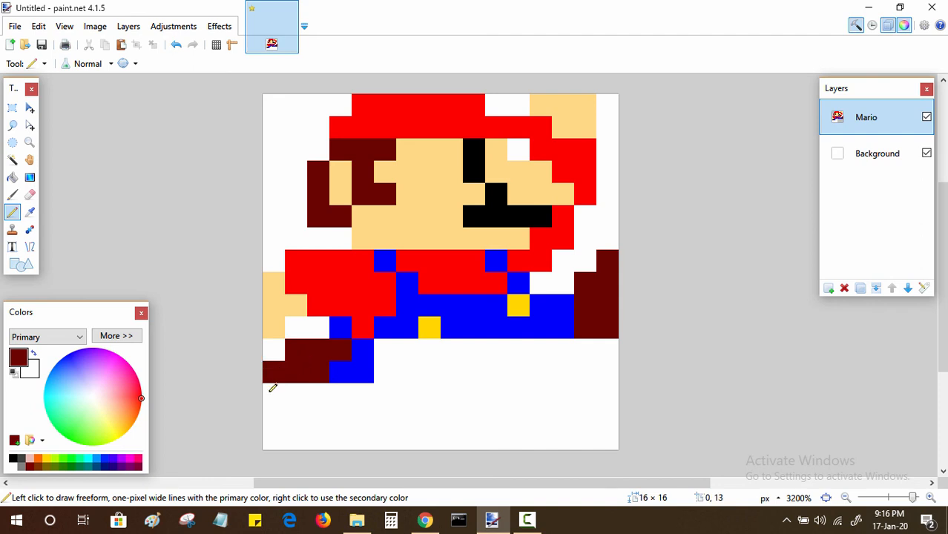
left_click(273, 388)
left_click(295, 388)
left_click(295, 406)
left_click(282, 413)
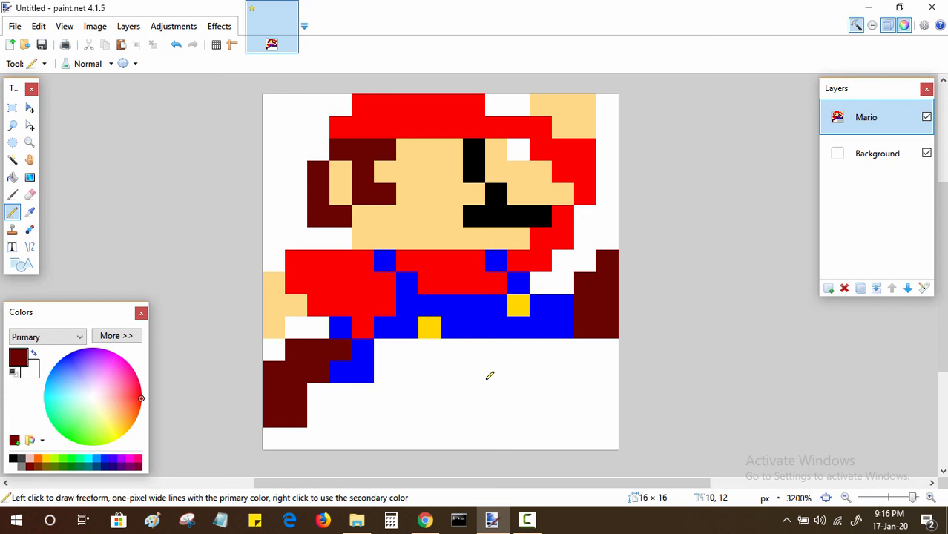
Step: Sample the blue and fill the overalls across columns 5–13 of row 11 and columns 5–10 of row 12
key("k")
left_click(369, 371)
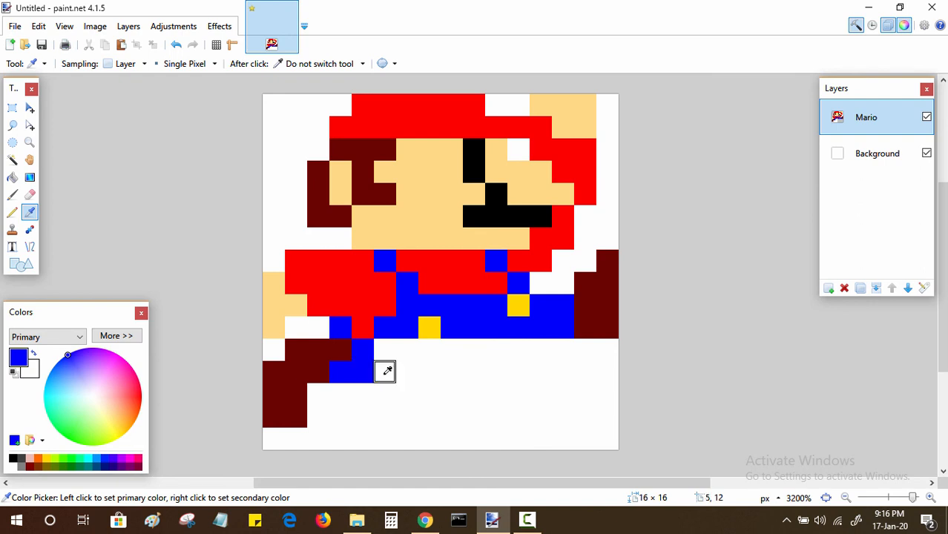
key("p")
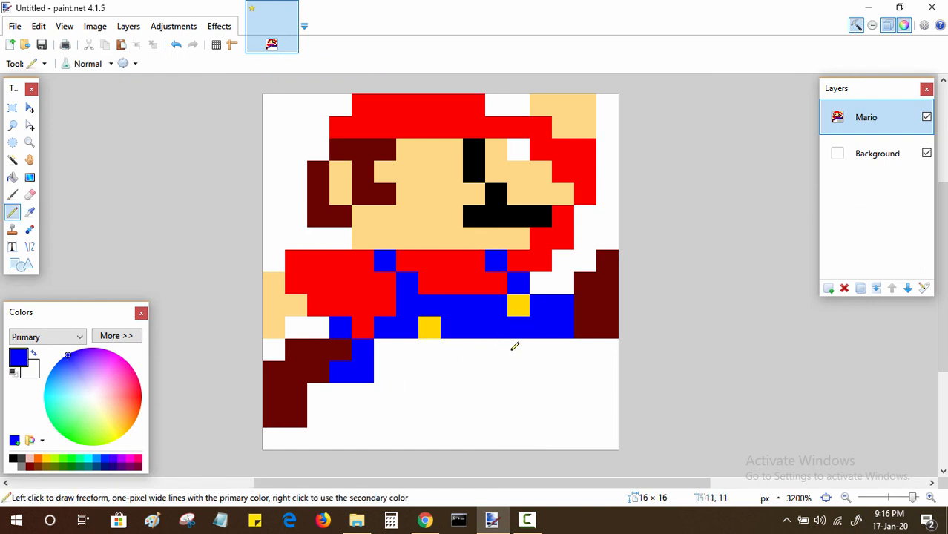
left_click_drag(517, 342, 497, 343)
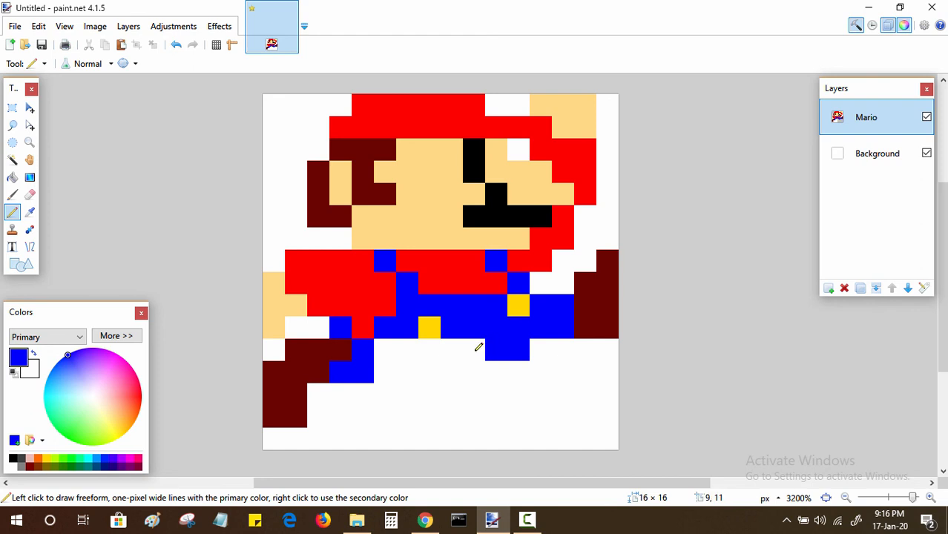
left_click_drag(386, 344, 564, 339)
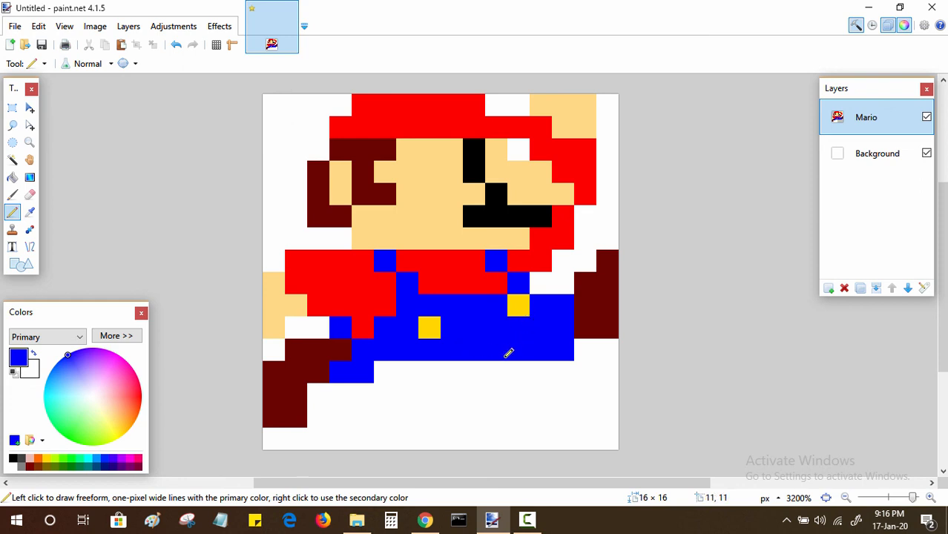
left_click_drag(495, 365, 387, 363)
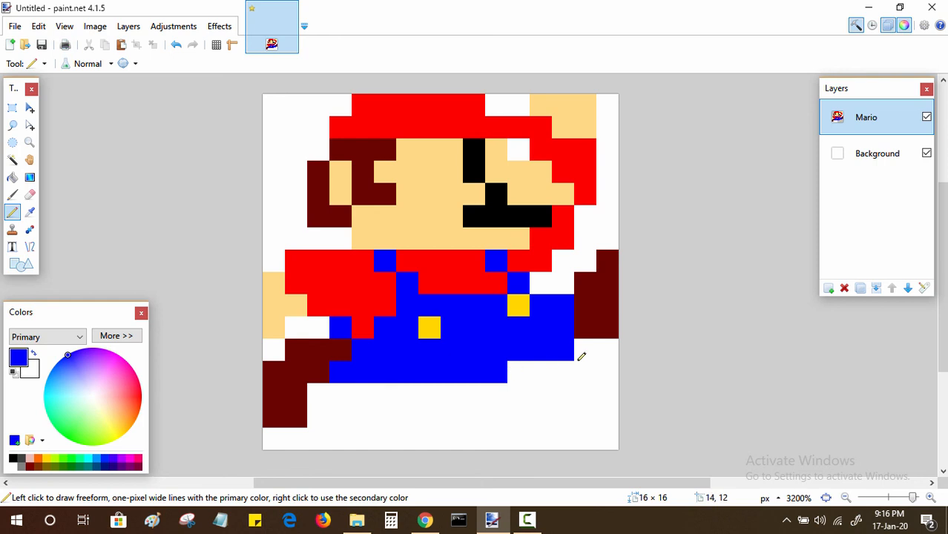
Step: Sample the front shoe's dark brown and extend that shoe through columns 14–15 of row 11
key("k")
left_click(600, 310)
key("p")
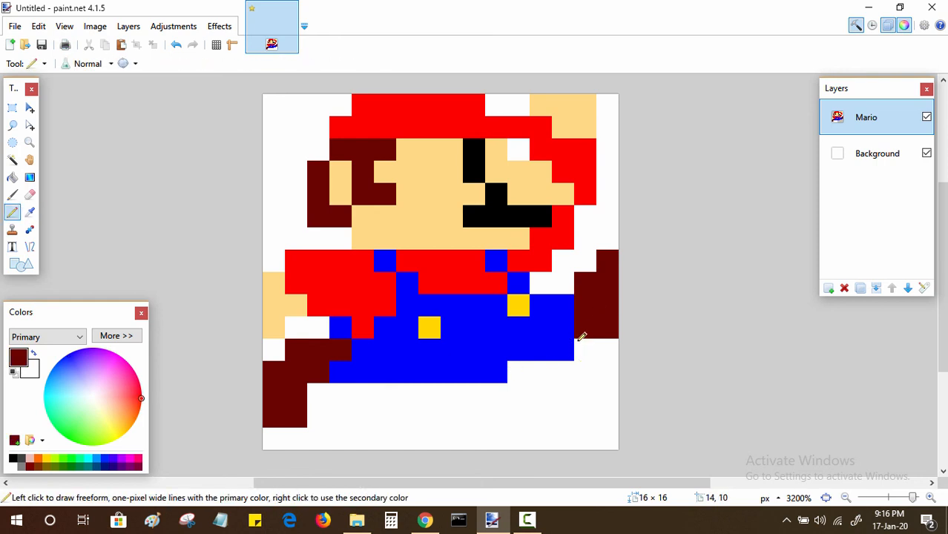
left_click_drag(584, 341, 607, 341)
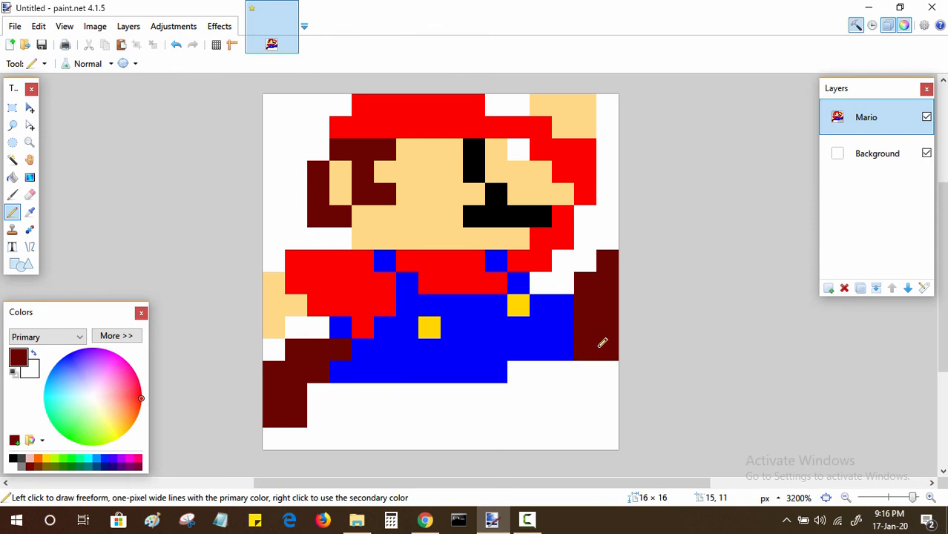